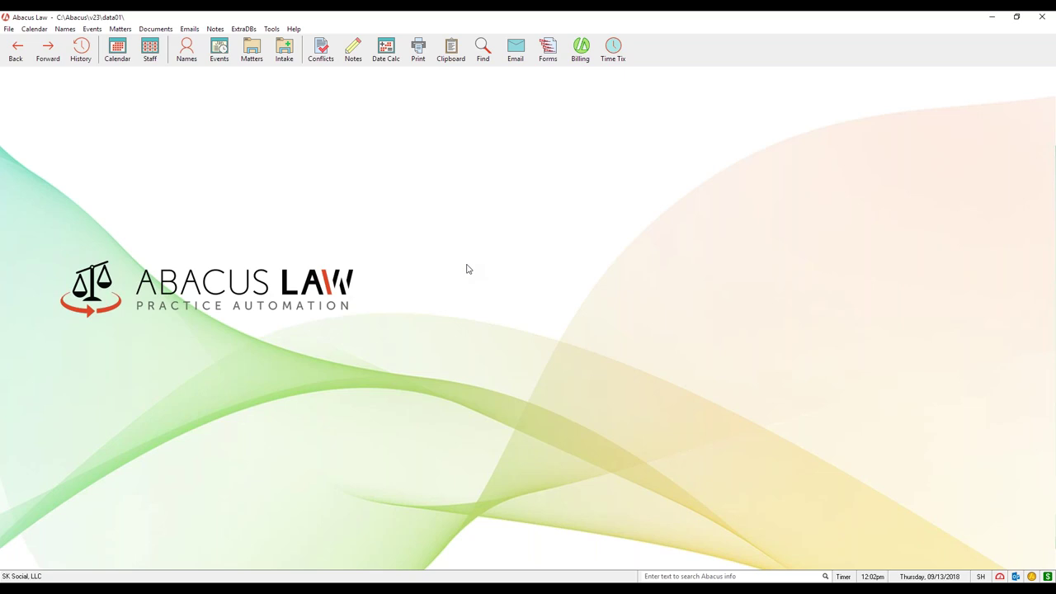
Step: Examine the merge fields in the Client Deposition Appointment Letter preview in the forms library, including address, salutation and attorney, and close the library
left_click(548, 52)
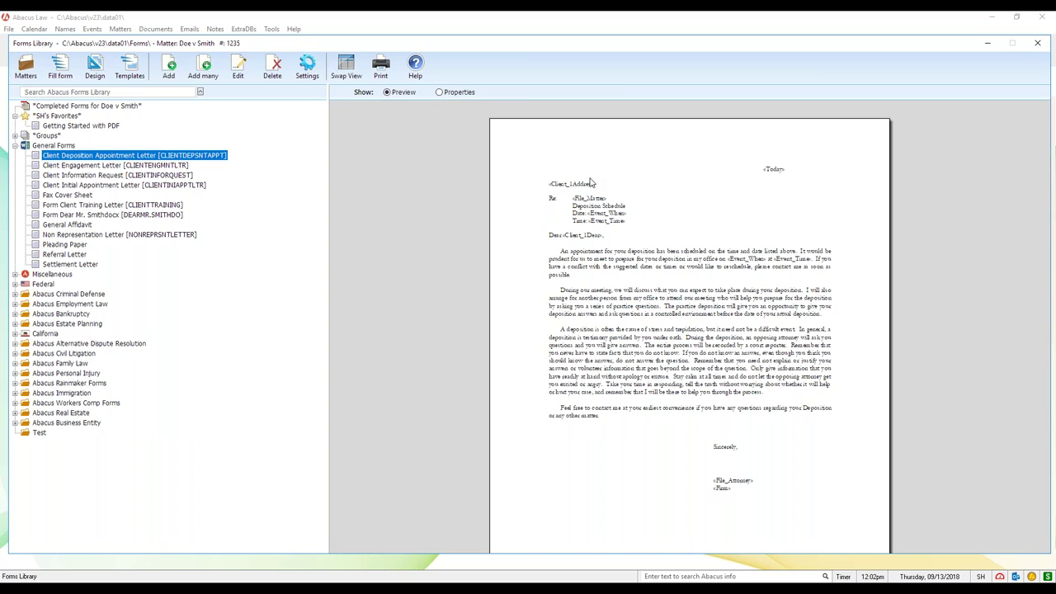
left_click_drag(598, 186, 553, 191)
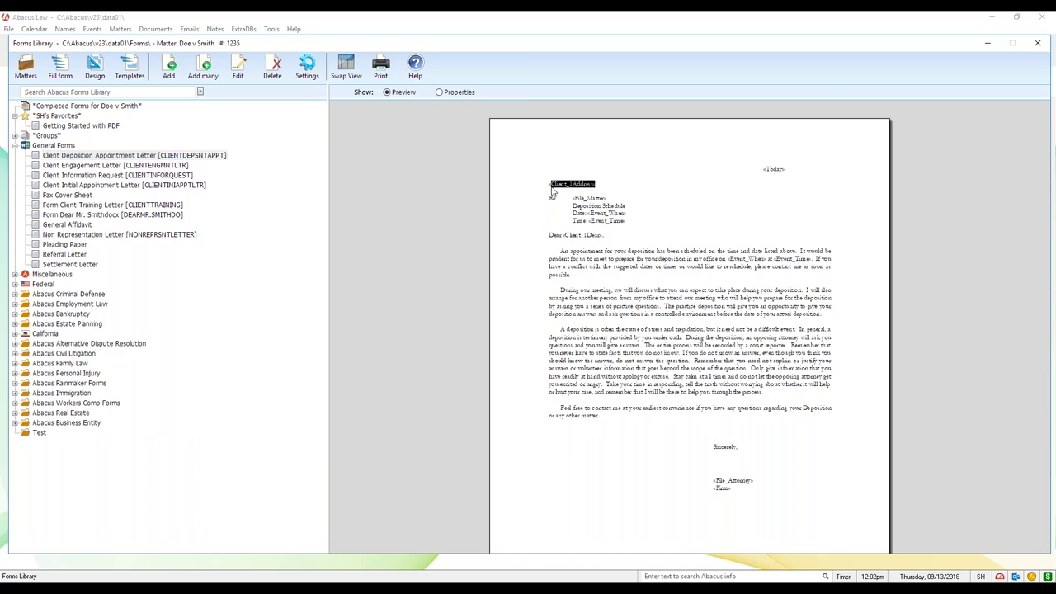
left_click(600, 238)
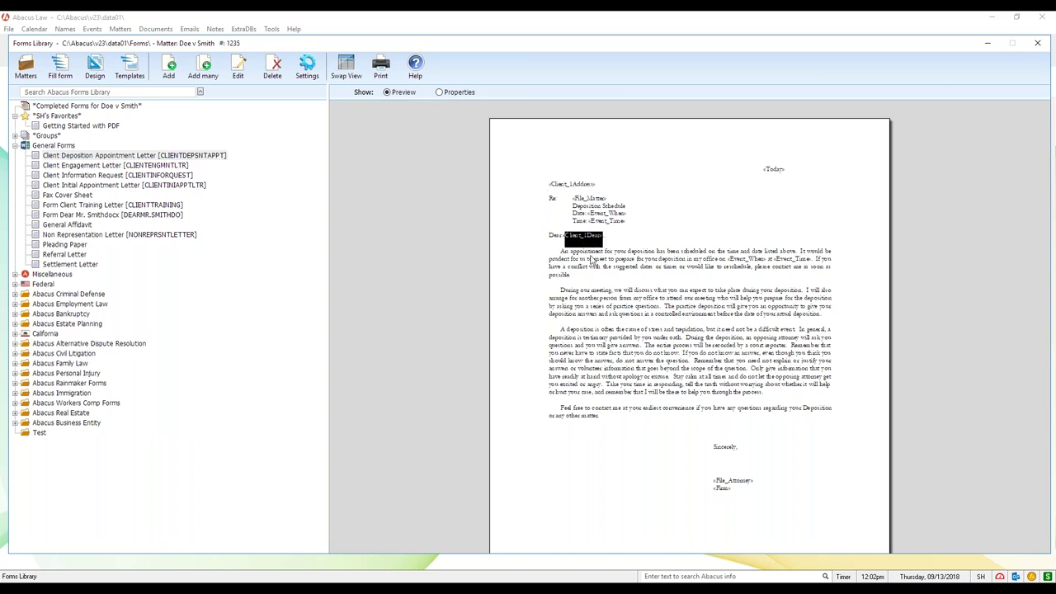
left_click(632, 282)
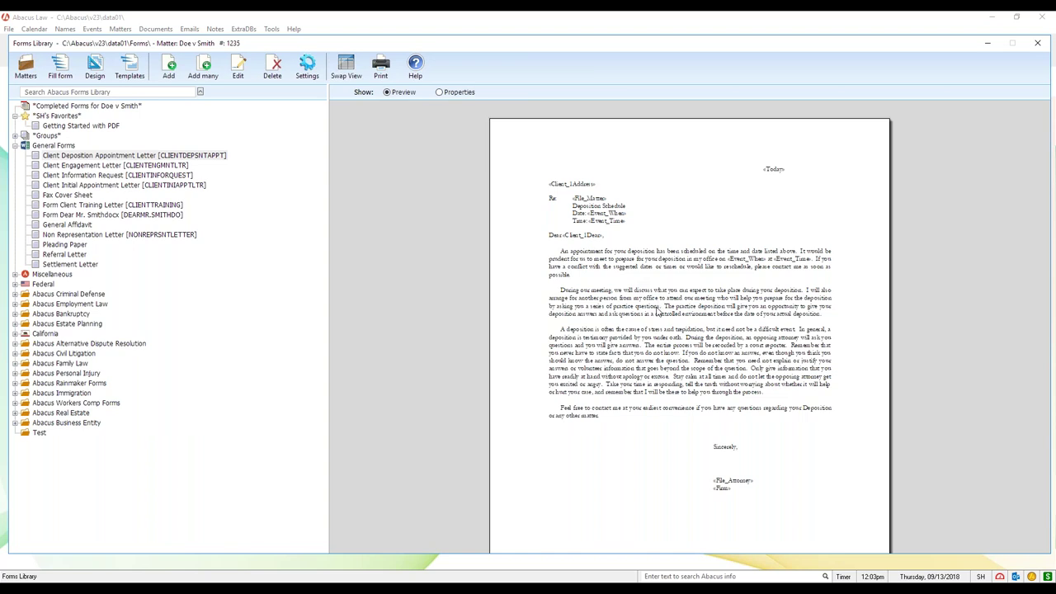
left_click_drag(599, 189, 547, 188)
left_click(690, 245)
left_click_drag(755, 481, 714, 485)
left_click(755, 495)
left_click_drag(597, 187, 547, 184)
left_click(633, 242)
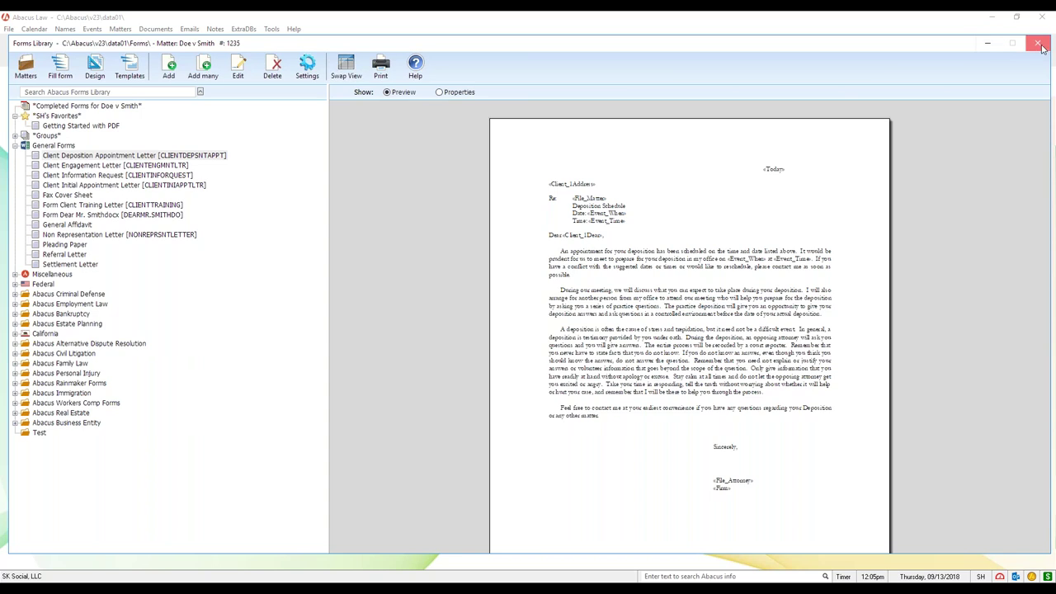
key("Escape")
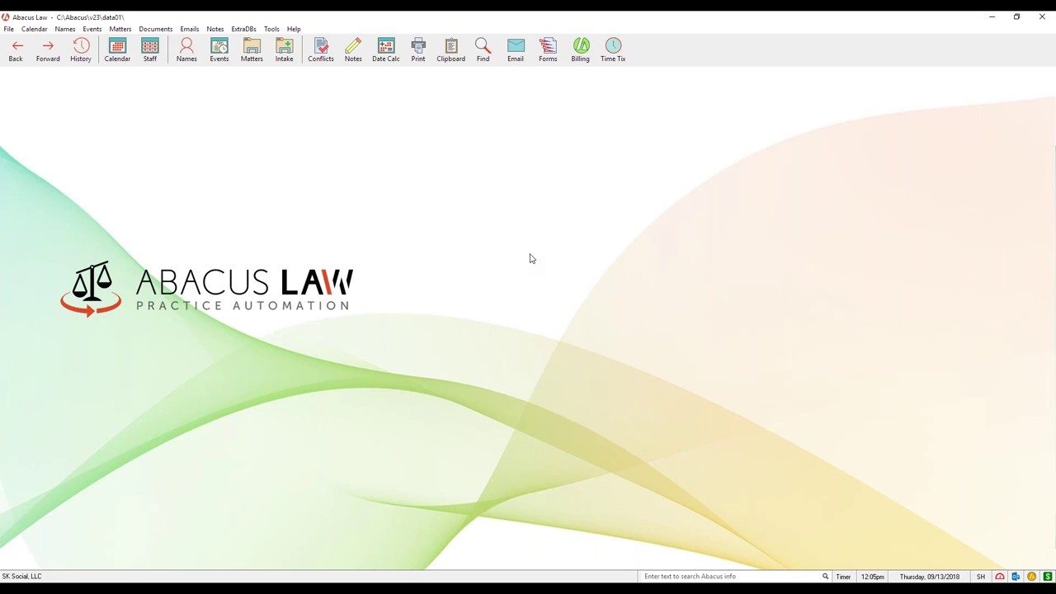
Step: Open the New Case Intake Form (Client Plaintiff) and look through its case, client, spouse and opposing party sections
left_click(292, 61)
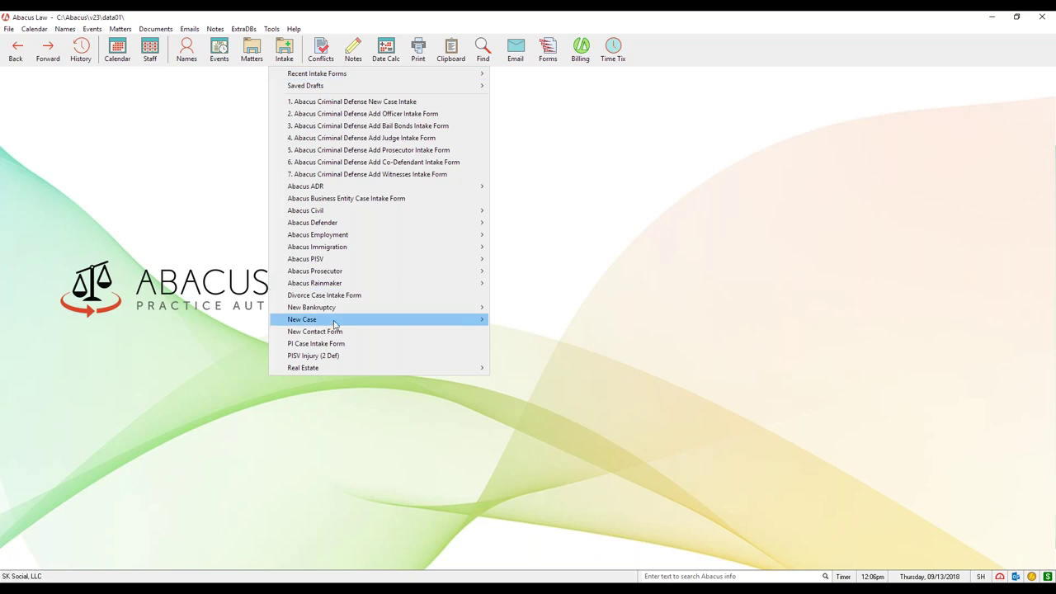
mouse_move(334, 323)
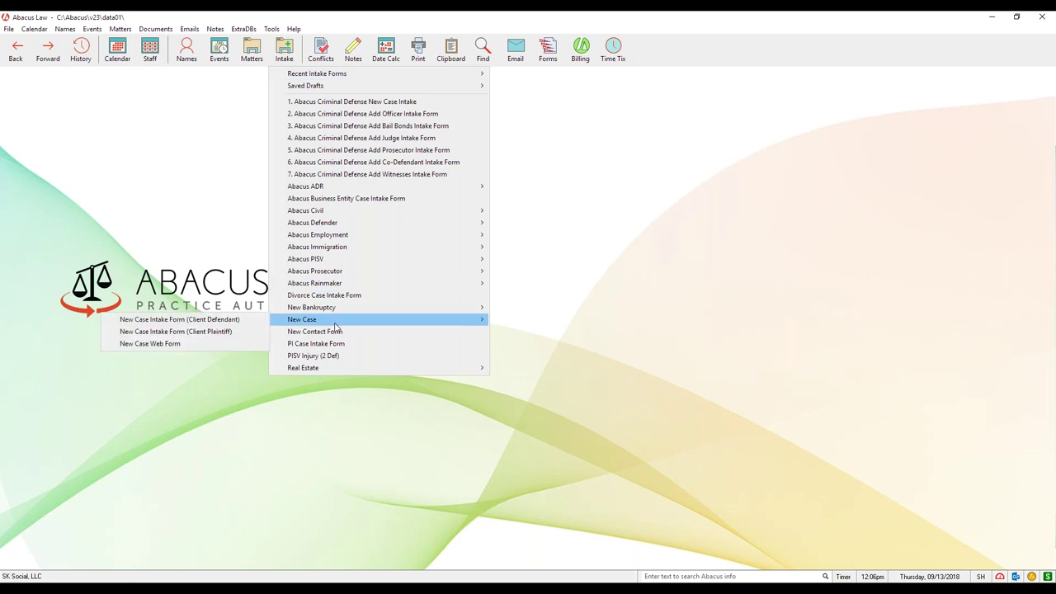
left_click(230, 333)
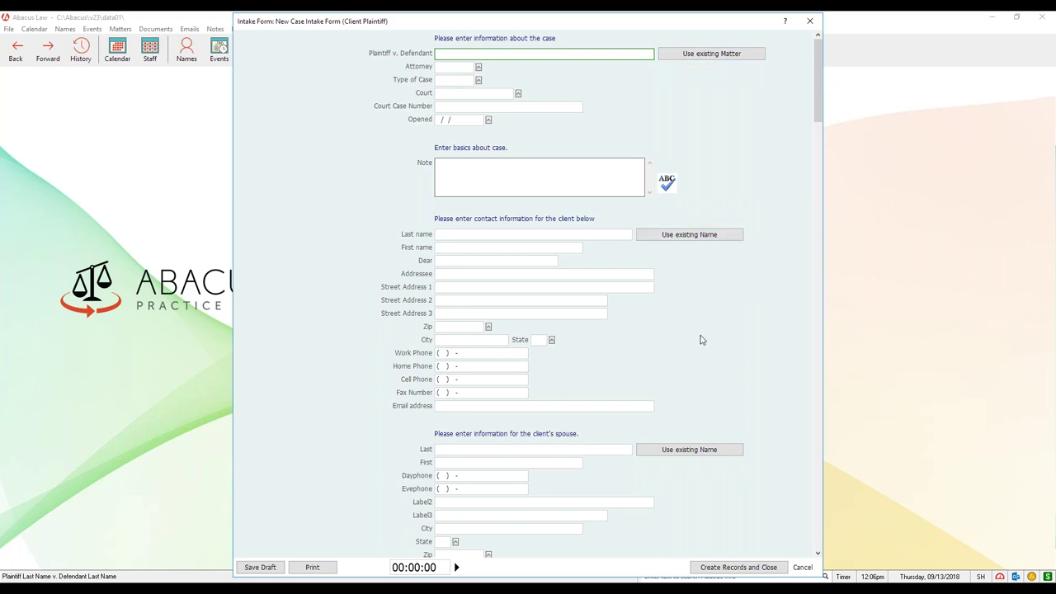
scroll(713, 305, "down", 2)
scroll(727, 380, "down", 3)
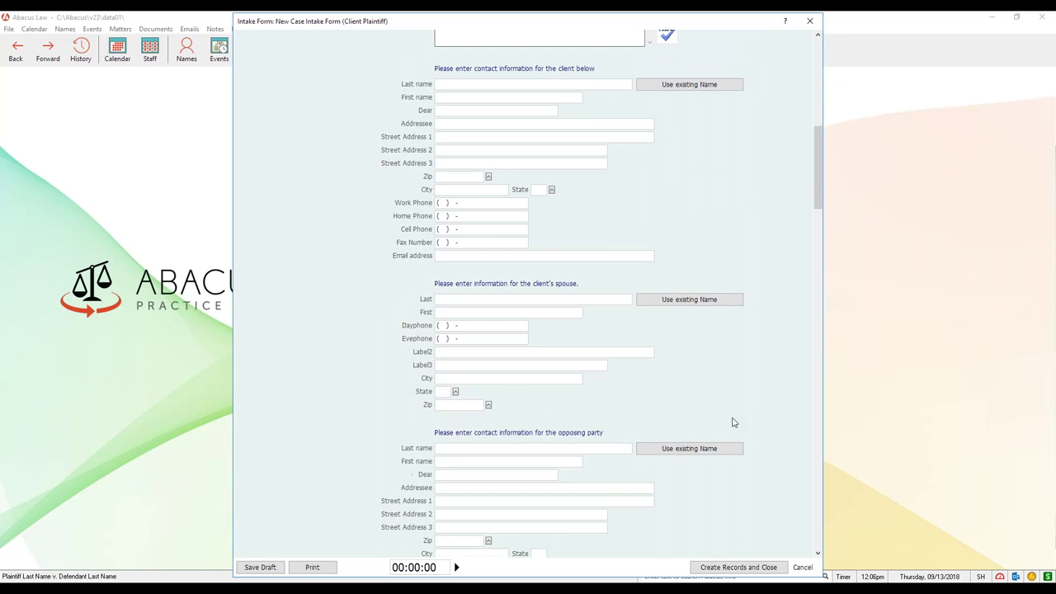
scroll(718, 413, "down", 3)
scroll(717, 439, "up", 8)
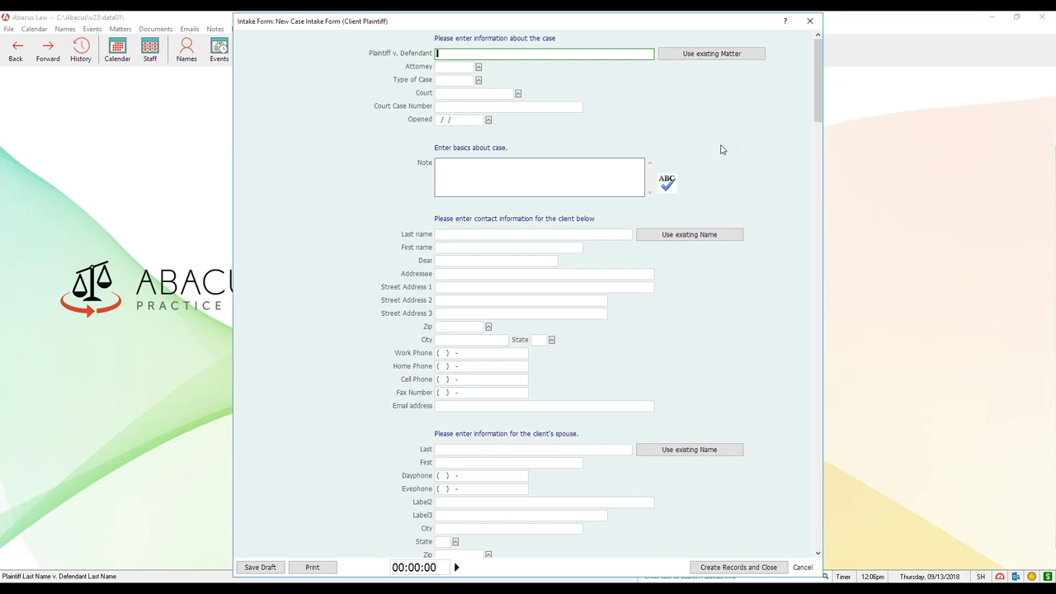
Step: Try to find an existing matter by the party's last name, decline viewing all records, and clear the Plaintiff v. Defendant entry
type("Smith")
left_click(709, 54)
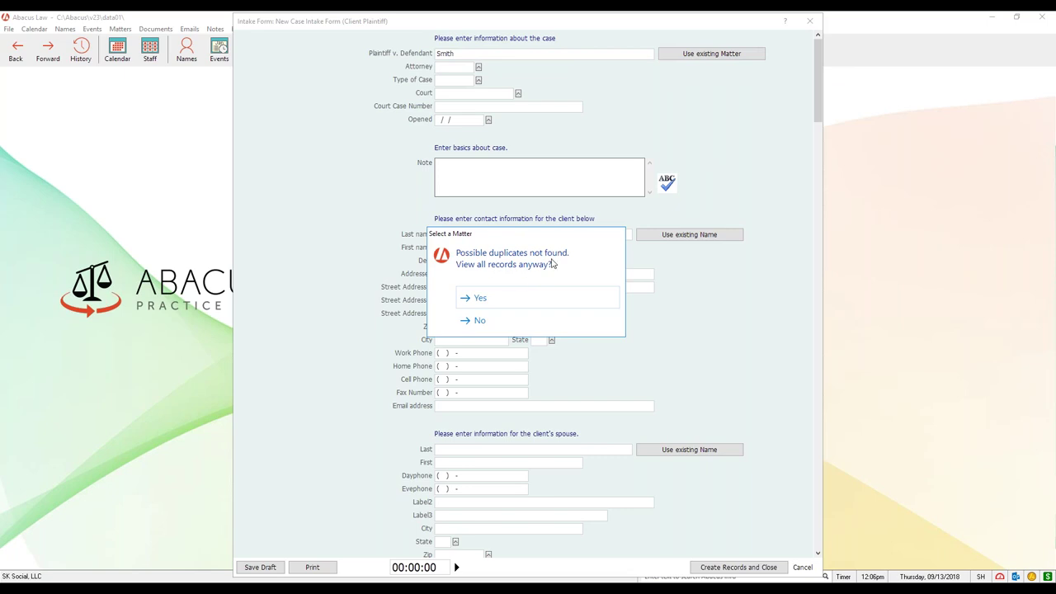
left_click(509, 318)
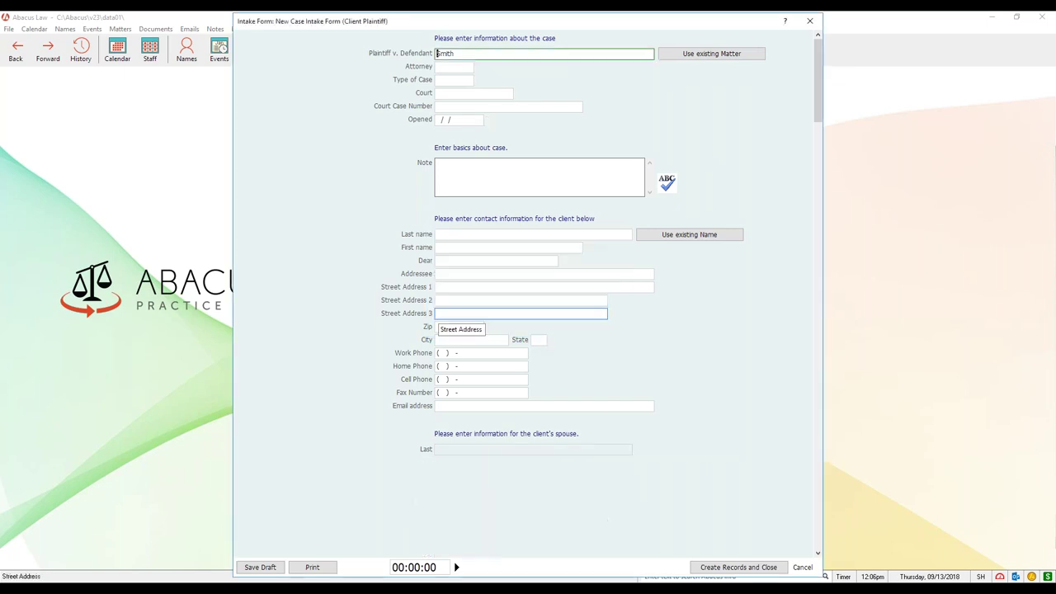
left_click(548, 236)
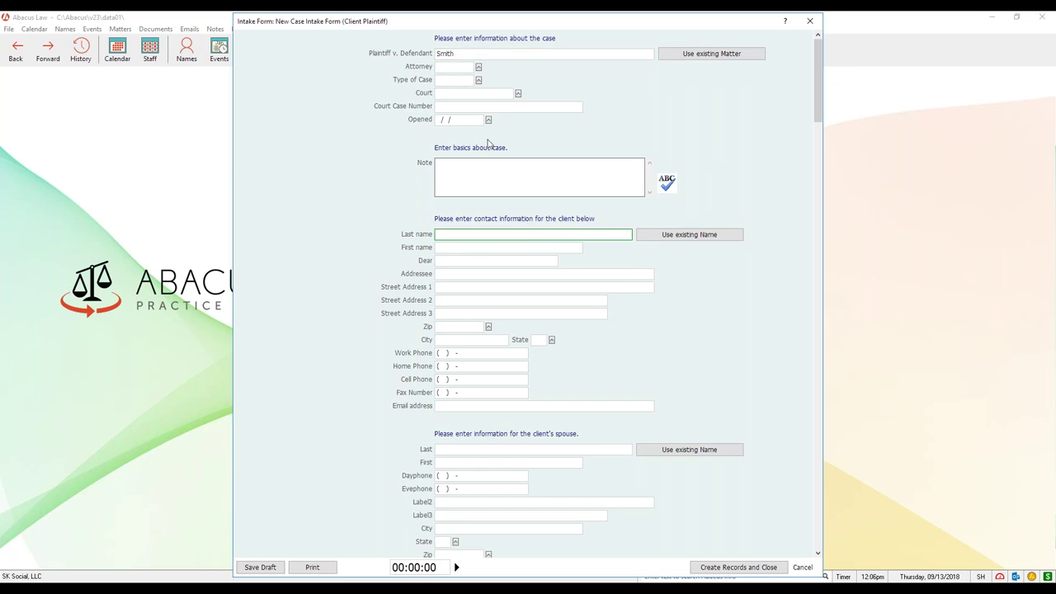
left_click(487, 53)
key("BackSpace")
key("BackSpace")
key("BackSpace")
key("BackSpace")
key("BackSpace")
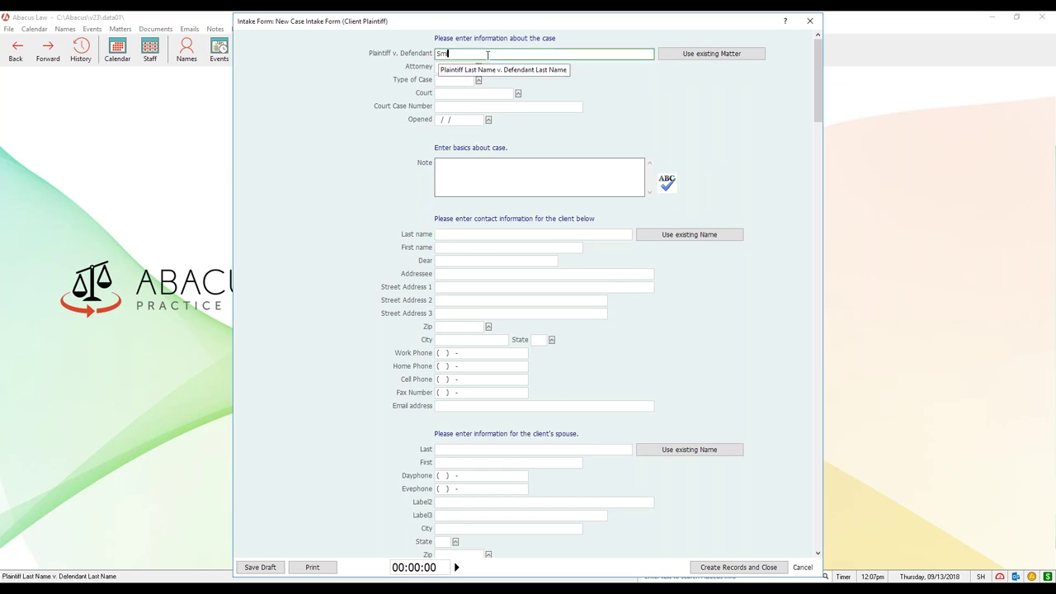
Step: Enter the client's last and first name in the client contact section and decline creating a new client with the same name
left_click(493, 235)
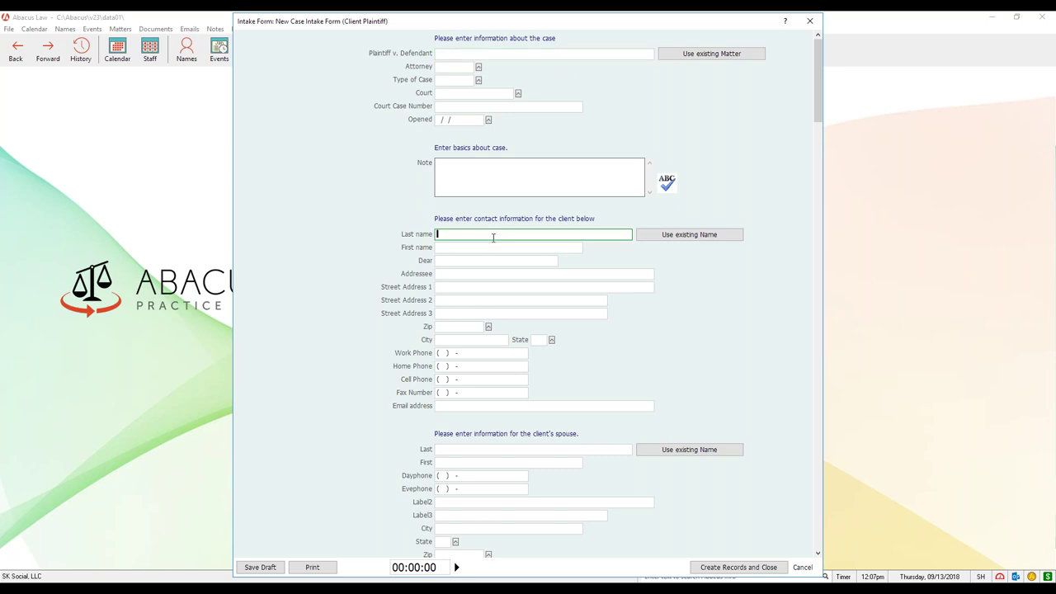
type("Doe")
key("Tab")
type("John")
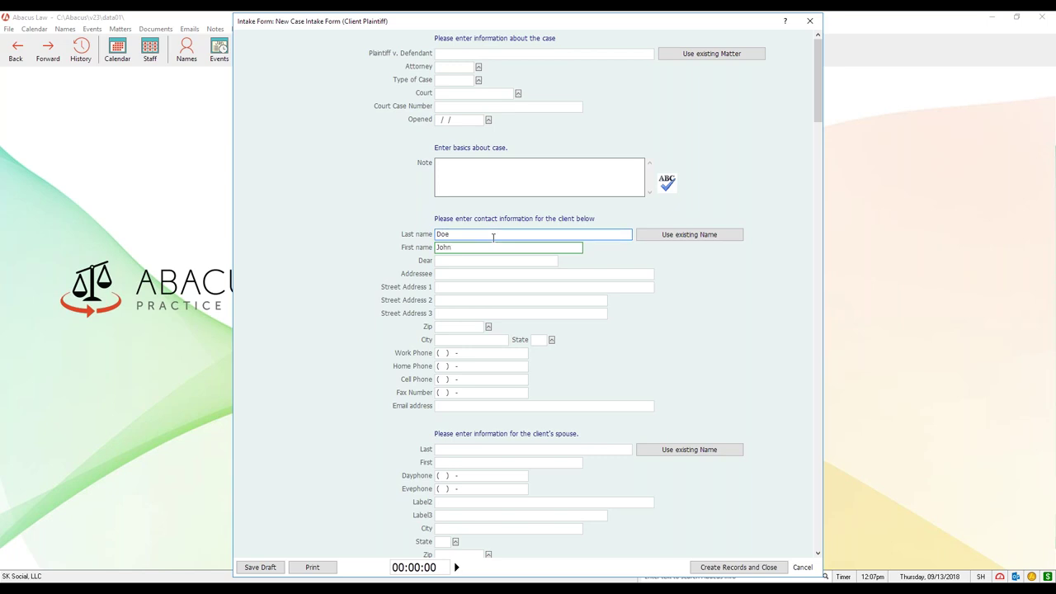
key("Tab")
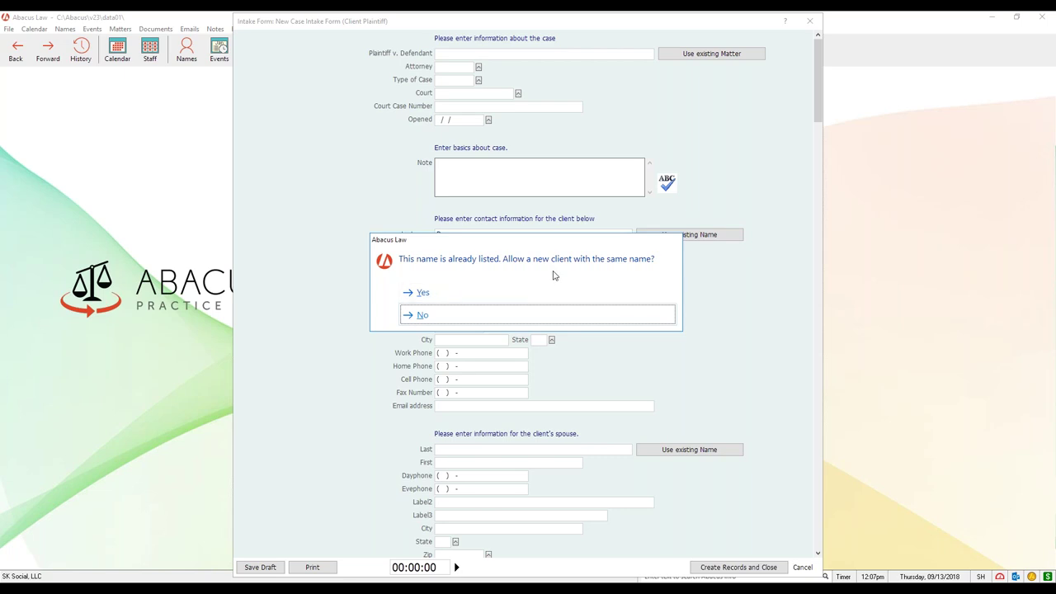
left_click(453, 319)
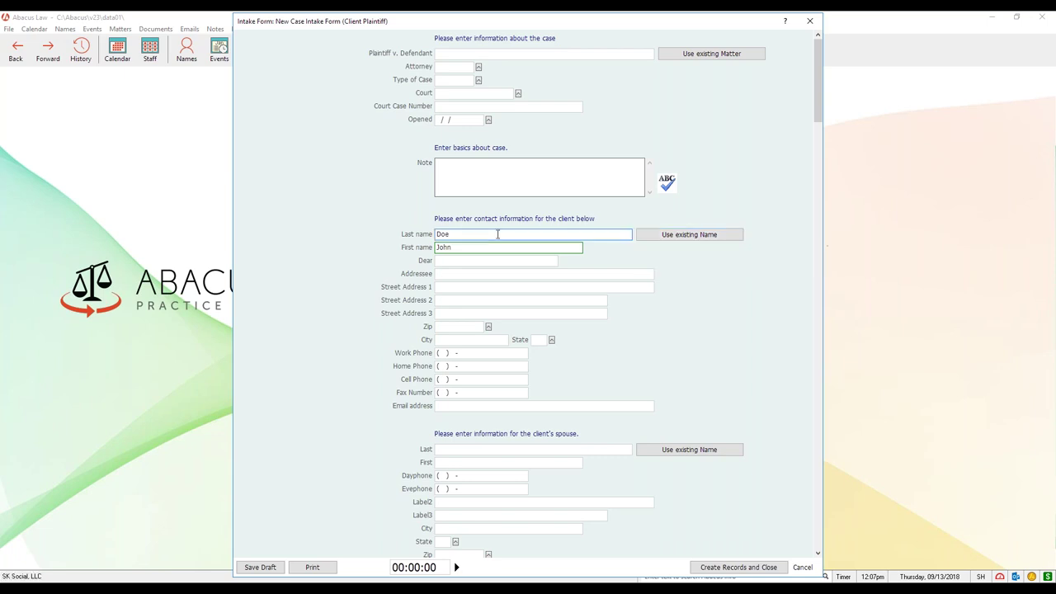
Step: Look up existing names for the client, review the matching contact's details, and select that existing record for the intake form
left_click(682, 237)
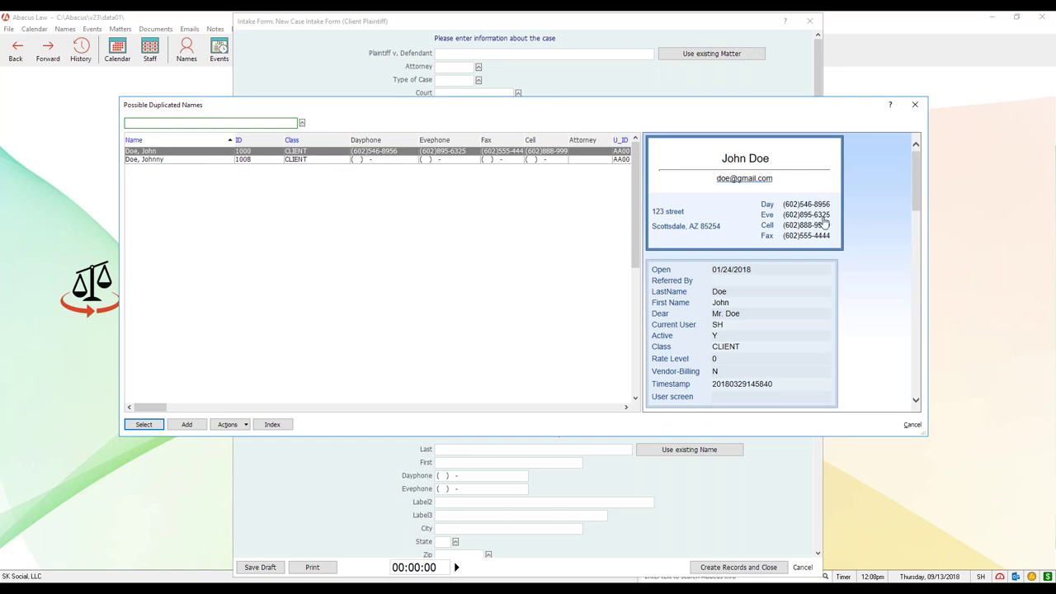
scroll(843, 331, "down", 1)
scroll(843, 330, "down", 2)
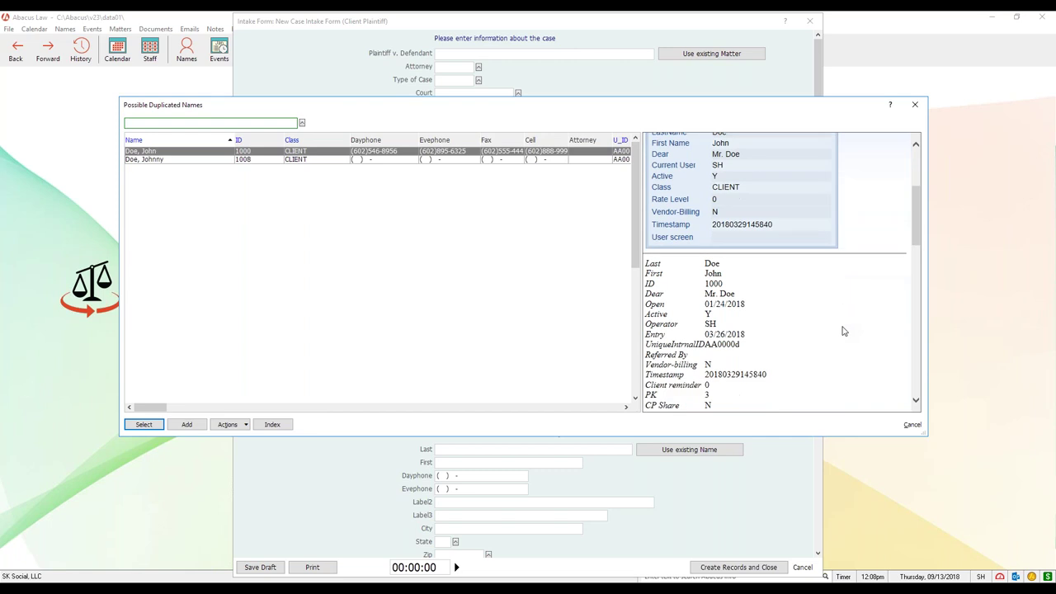
scroll(842, 330, "up", 3)
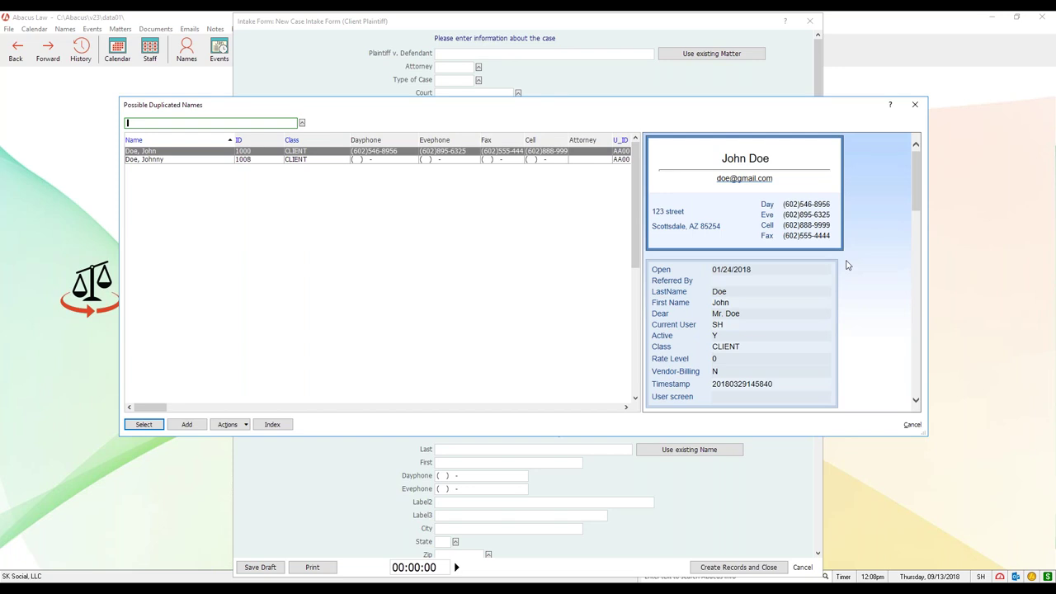
left_click(180, 153)
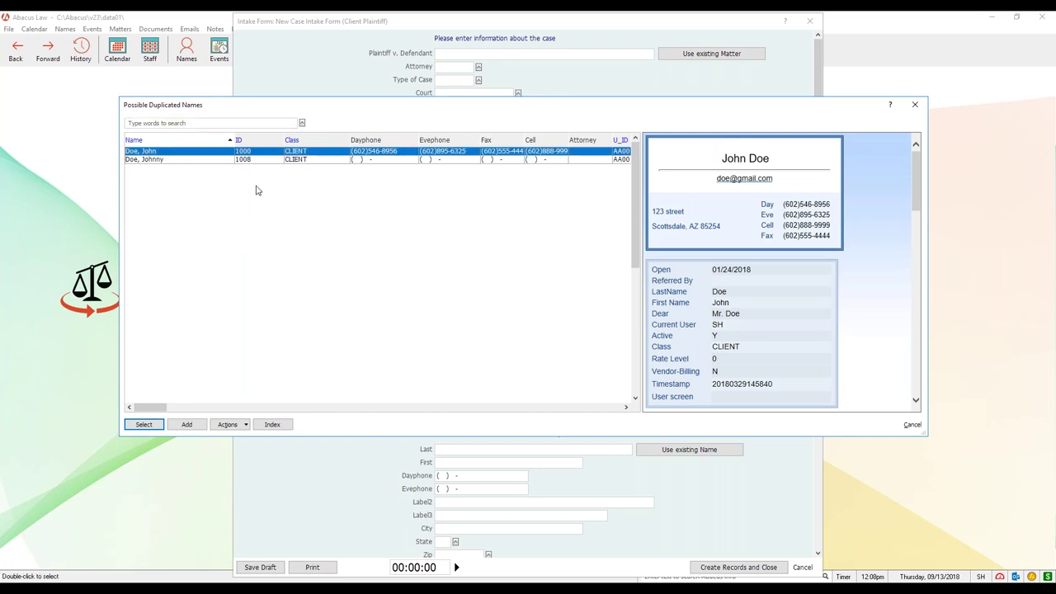
left_click(157, 425)
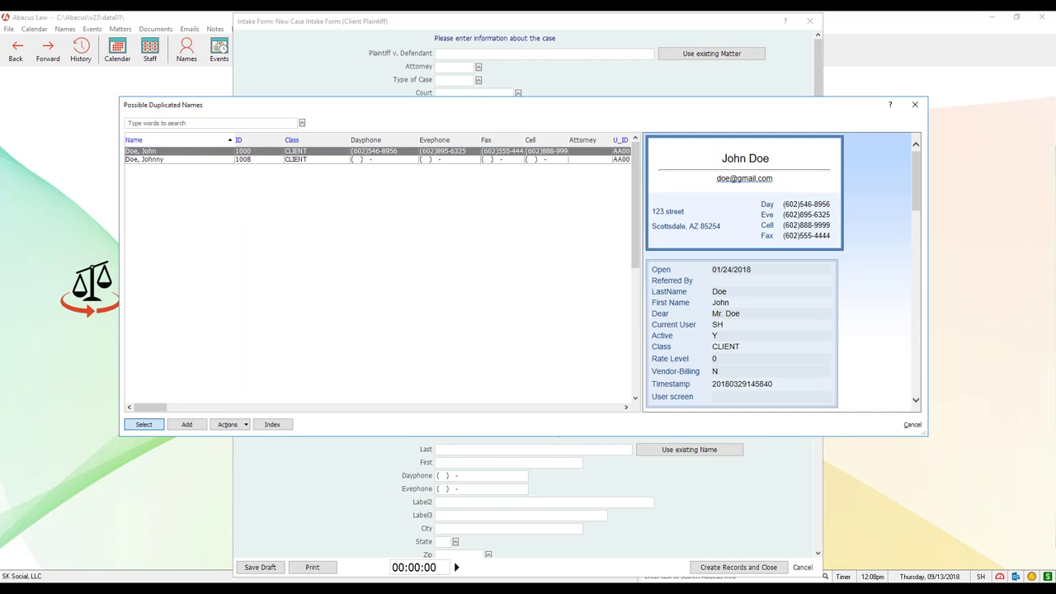
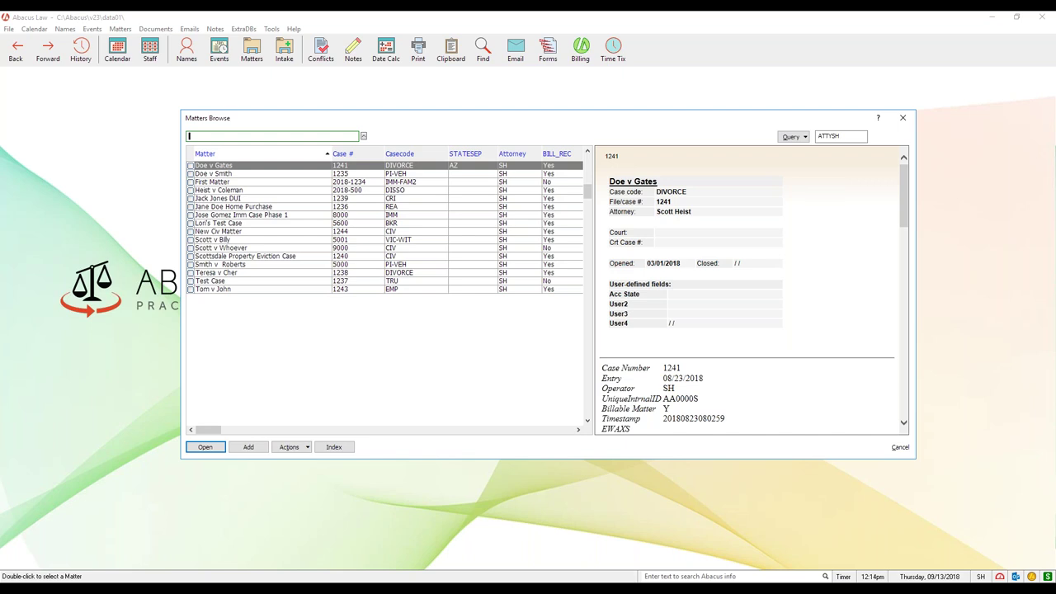
Step: Open the Arizona divorce matter, view its linked names, and close the matter
left_click(253, 167)
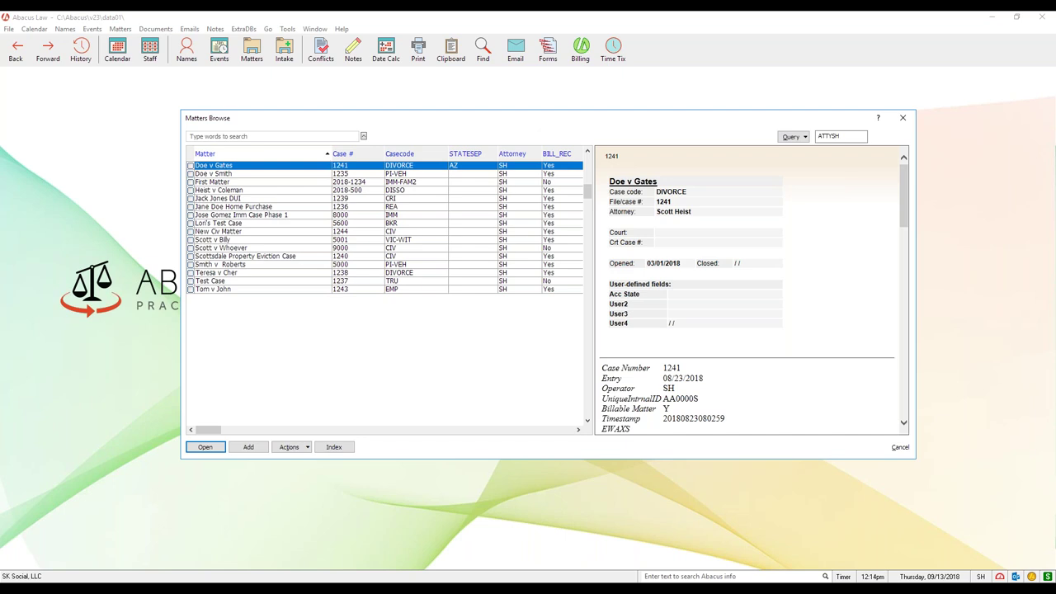
double_click(252, 168)
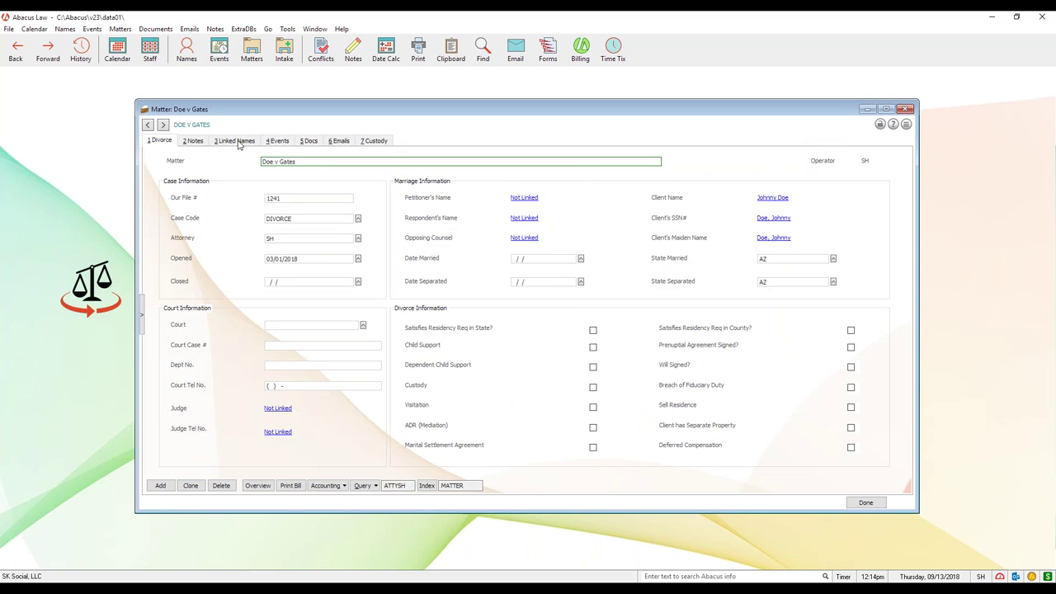
left_click(237, 142)
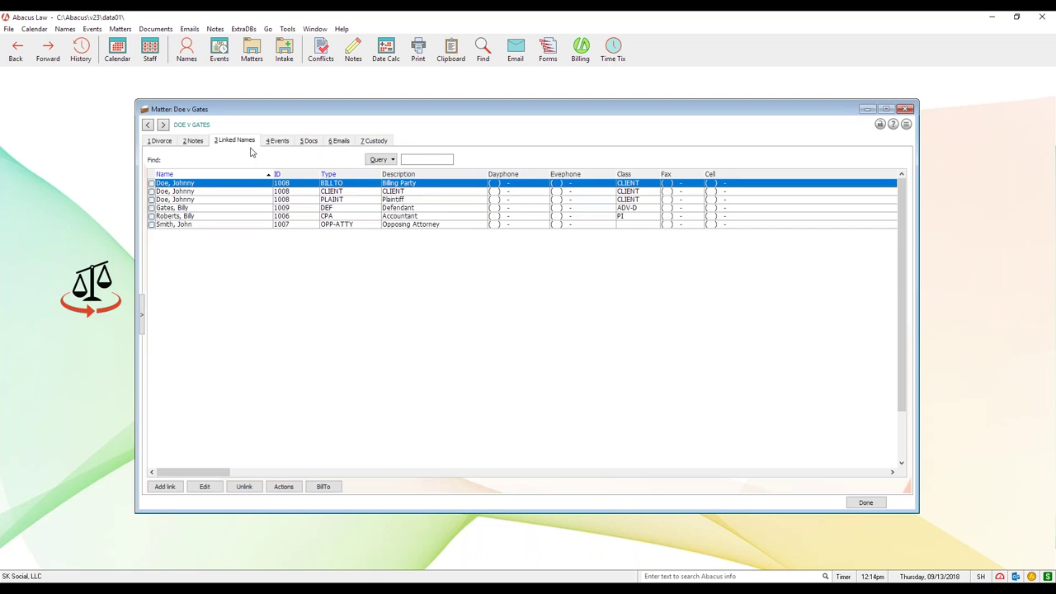
left_click(905, 110)
Step: Open the divorce client's record from the names list, view its linked matters, and close the record
left_click(187, 51)
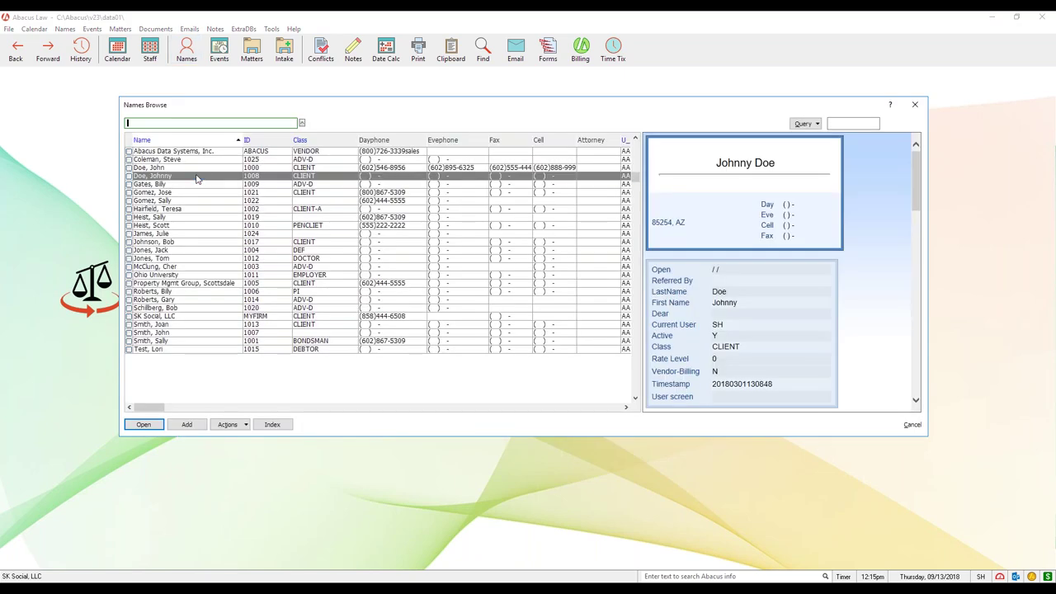
double_click(197, 179)
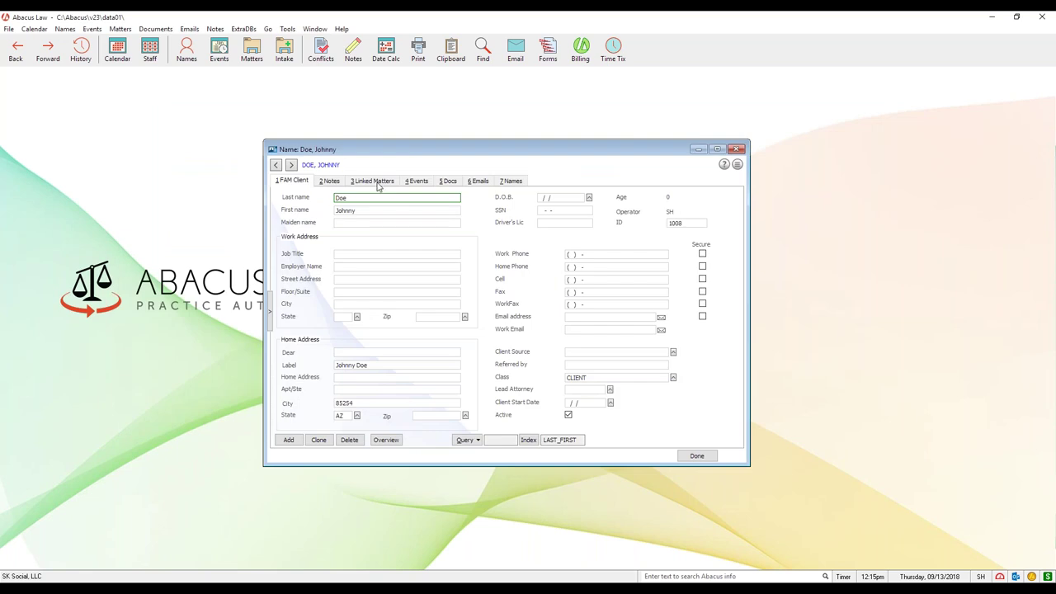
left_click(376, 181)
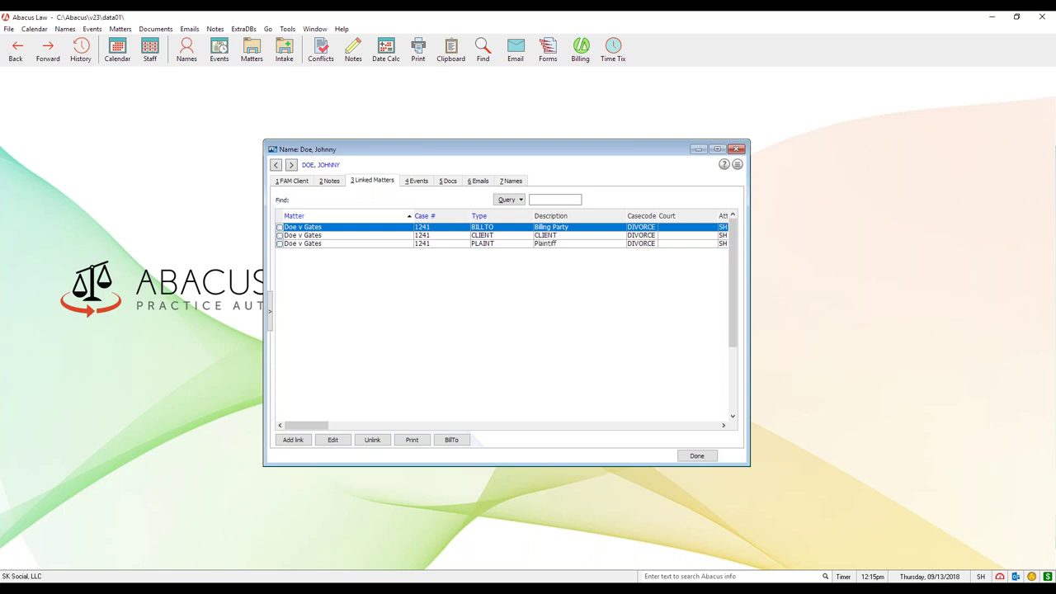
left_click(736, 148)
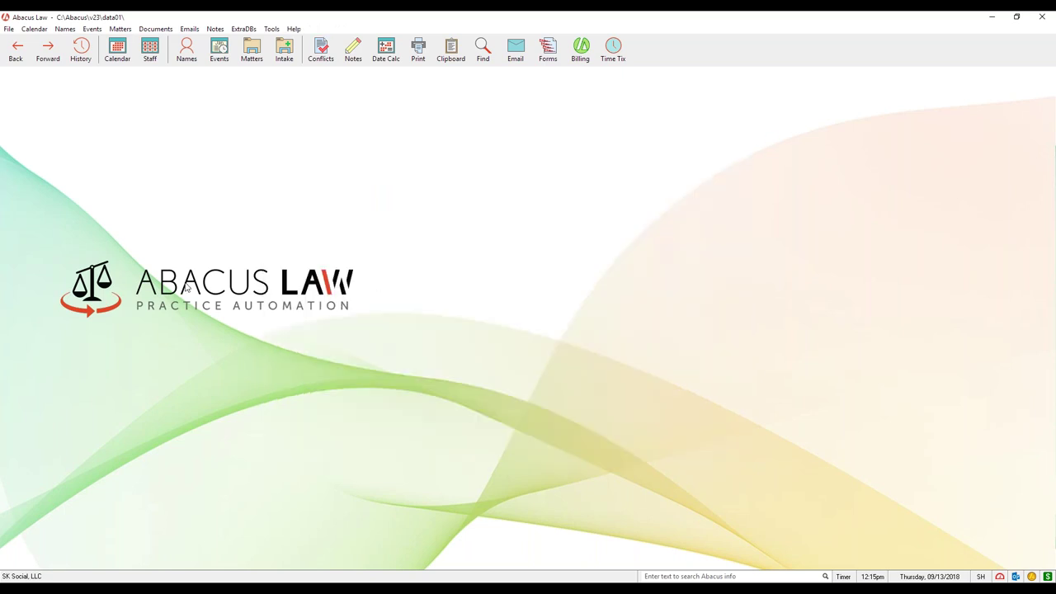
Step: Reopen the Arizona divorce matter and display its linked documents
left_click(252, 47)
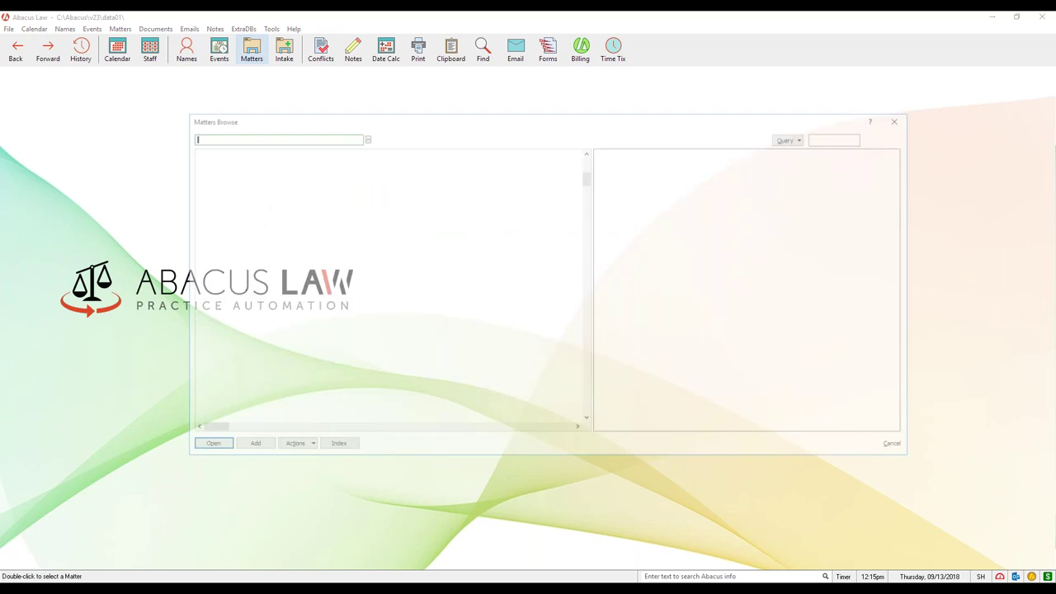
left_click(275, 168)
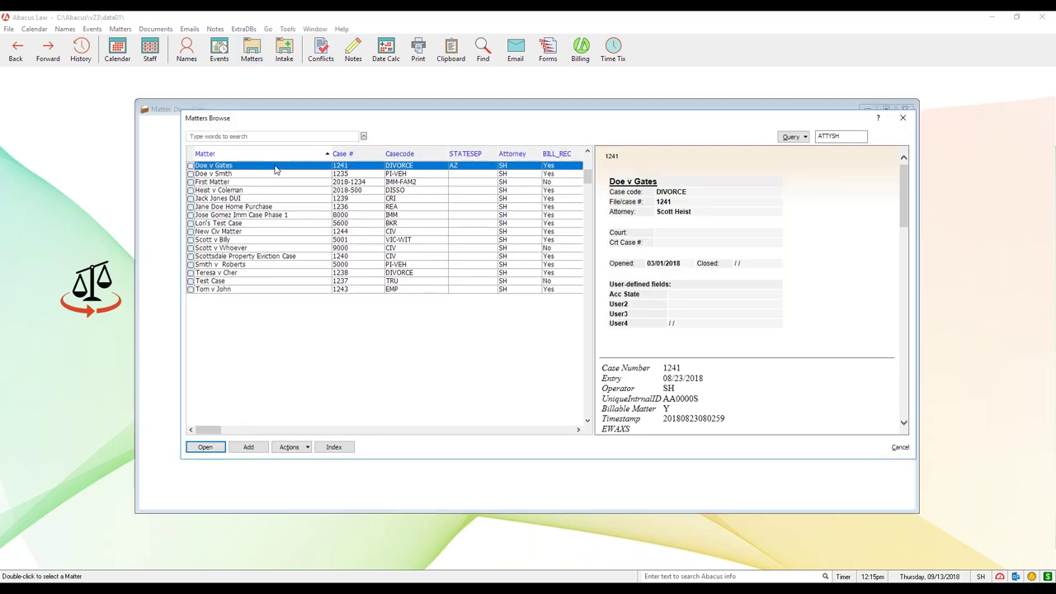
double_click(275, 167)
left_click(322, 143)
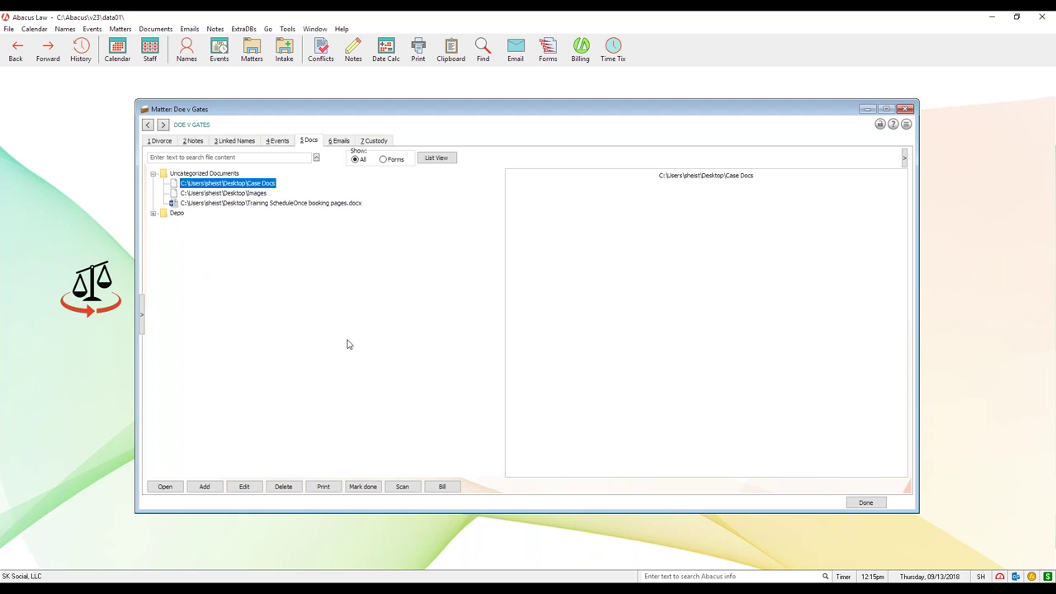
Step: Uncover the desktop beside the matter window and open the Case Docs folder next to the matter's documents
left_click_drag(539, 116, 546, 109)
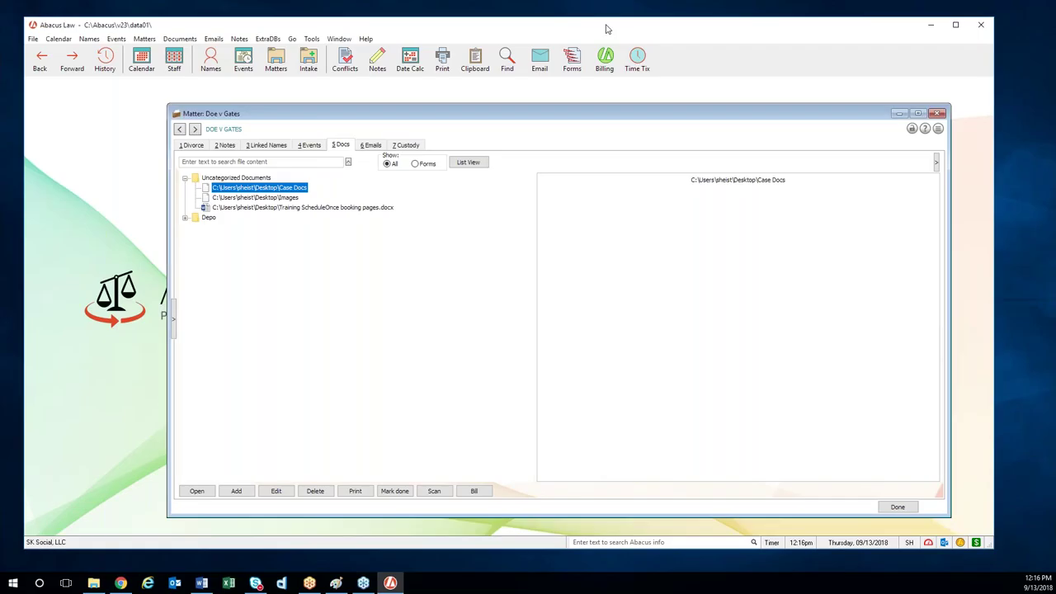
left_click_drag(608, 27, 744, 28)
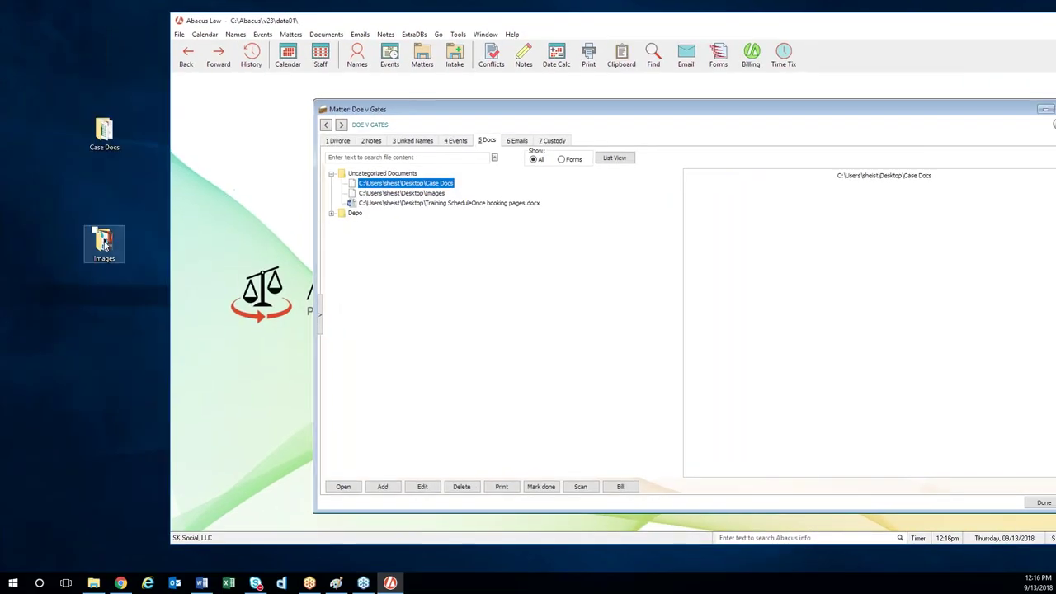
left_click_drag(104, 243, 63, 189)
left_click(104, 131)
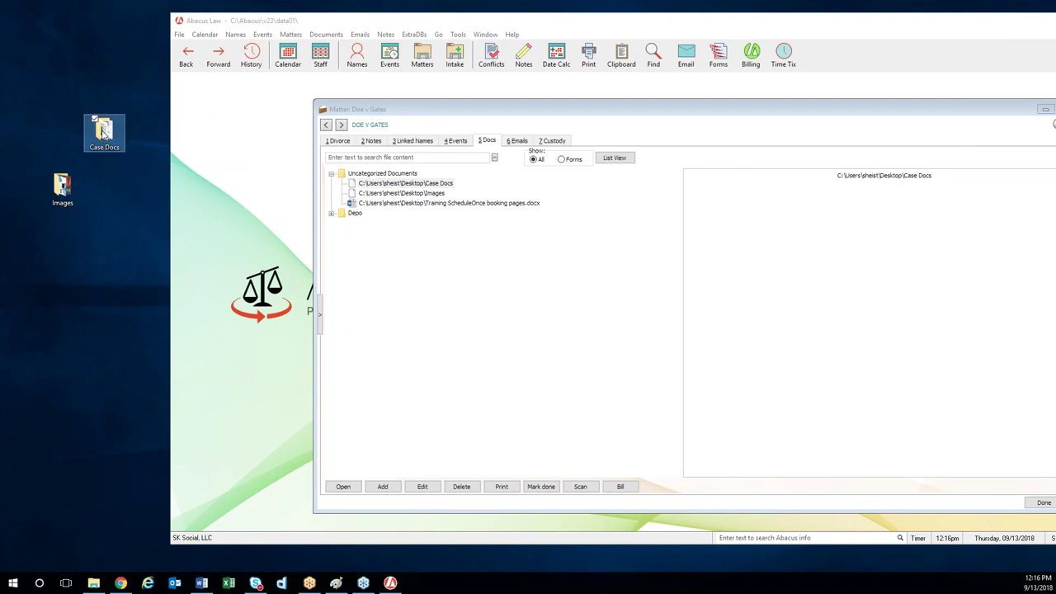
left_click(594, 311)
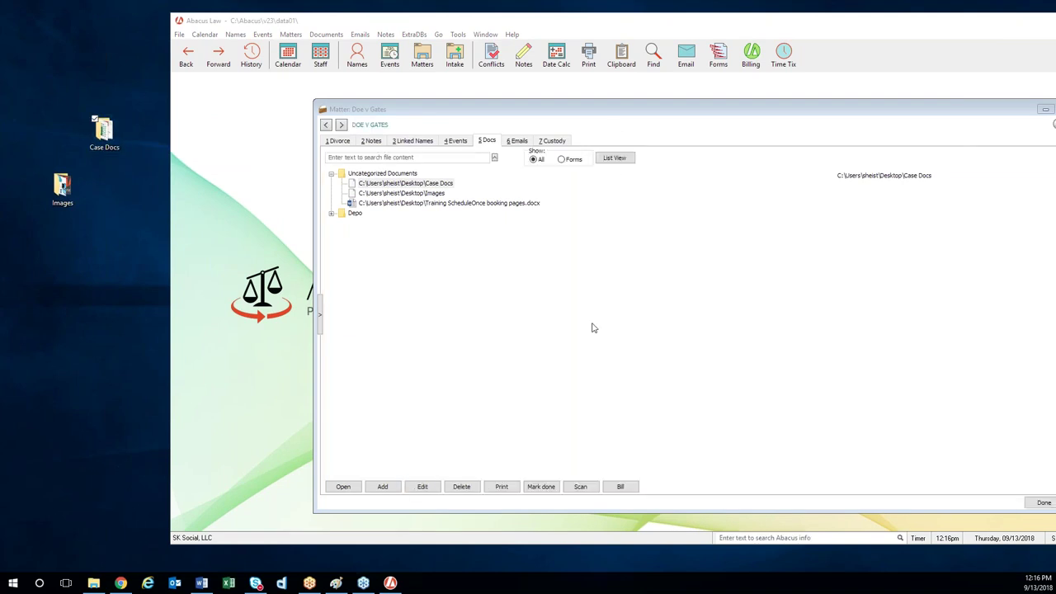
left_click_drag(555, 41, 464, 291)
left_click(222, 347)
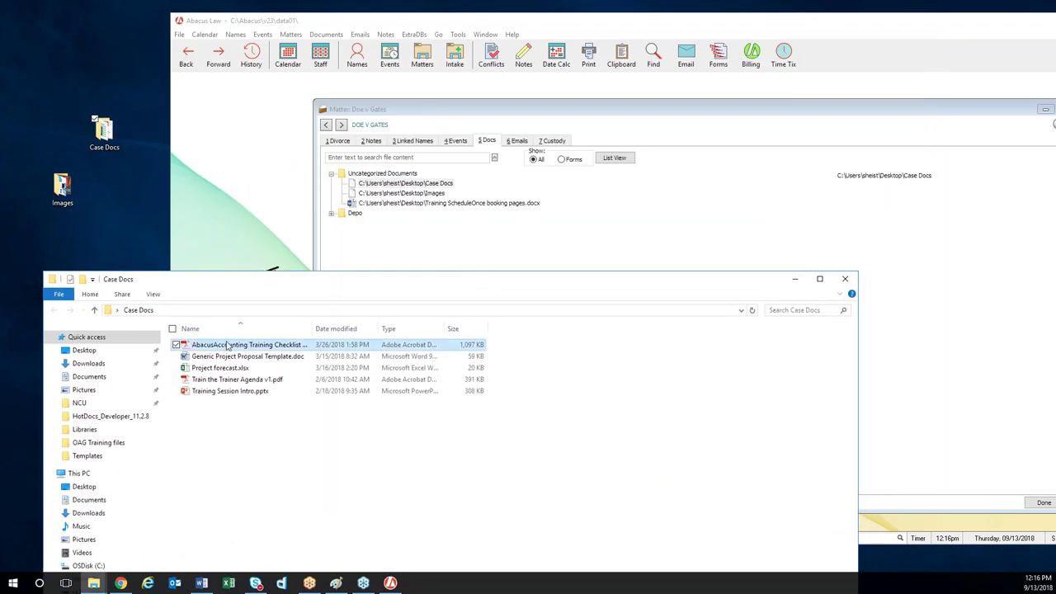
Step: Add AbacusAccounting Training Checklist v6.pdf from Case Docs to the matter's documents without a document type, and preview it
left_click_drag(227, 345, 565, 254)
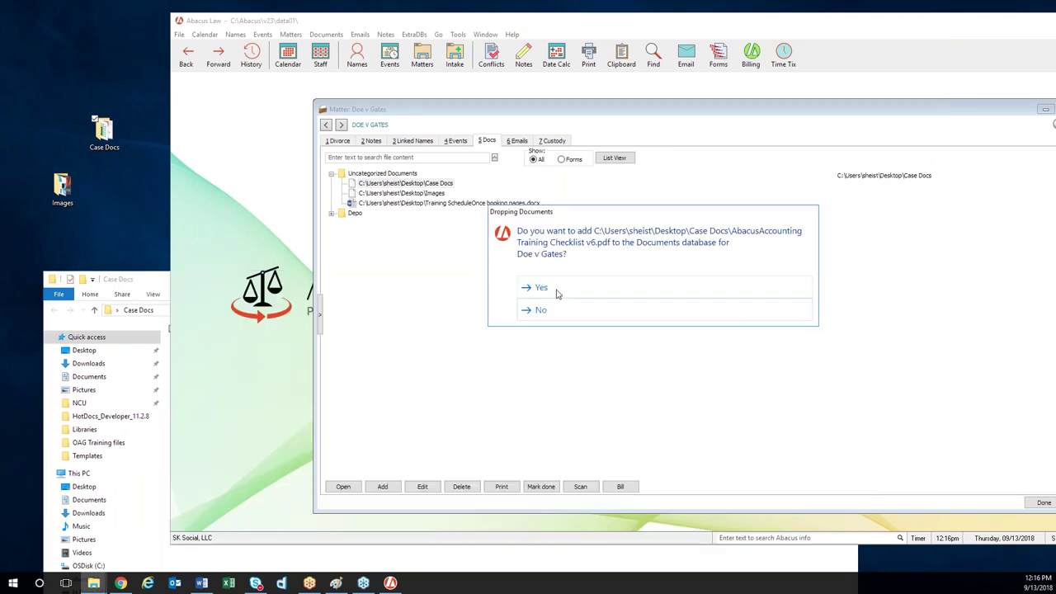
left_click(556, 291)
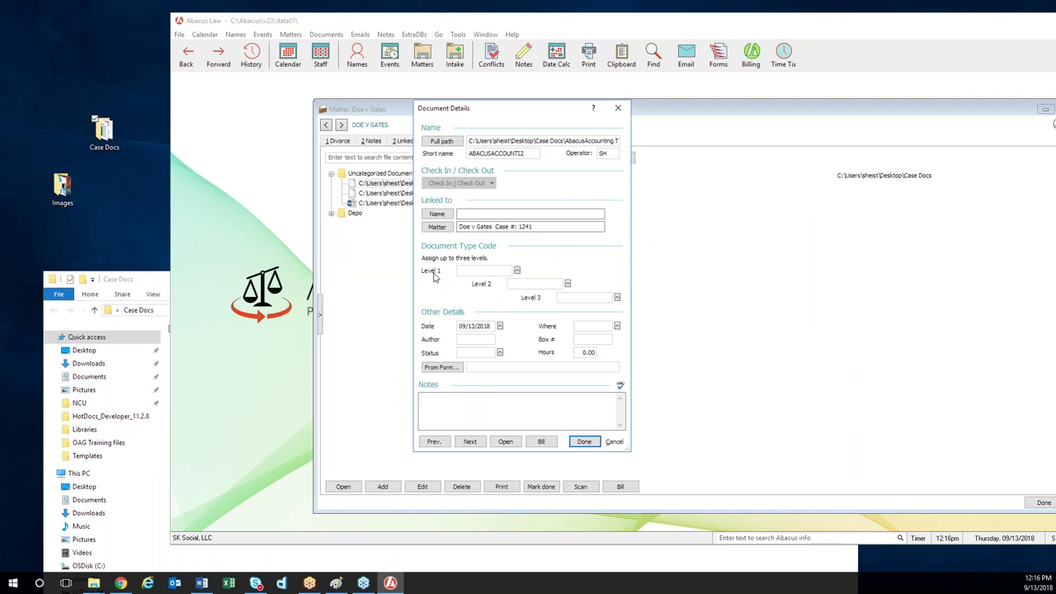
left_click(516, 270)
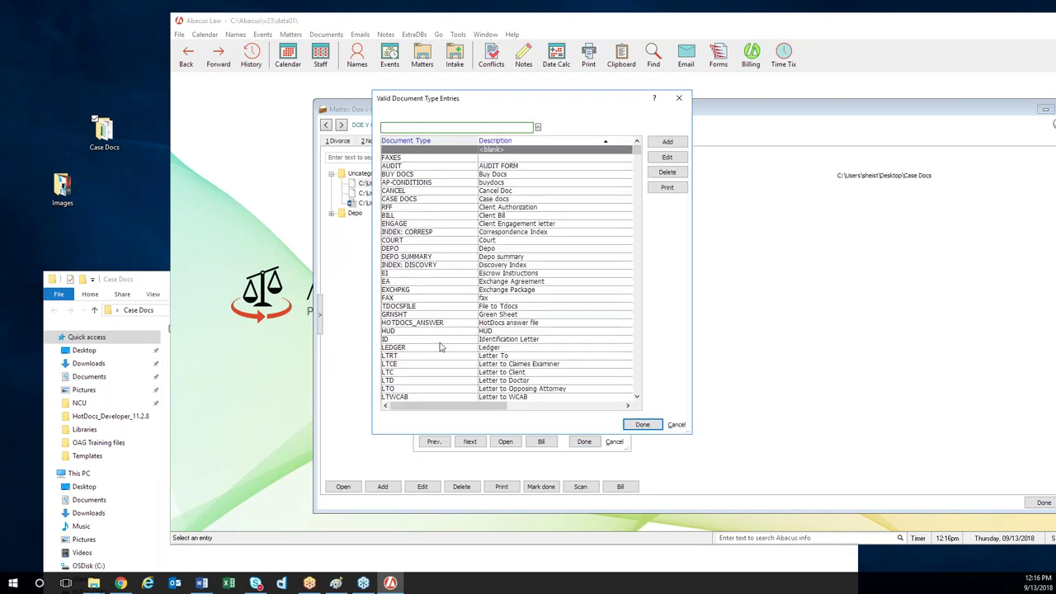
left_click(679, 97)
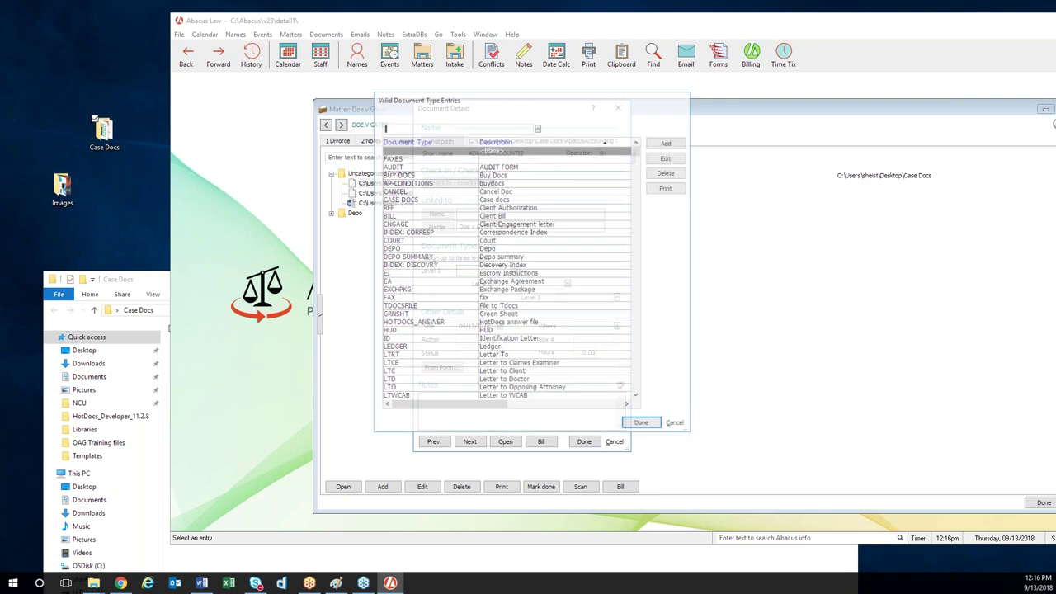
left_click(584, 442)
left_click(391, 192)
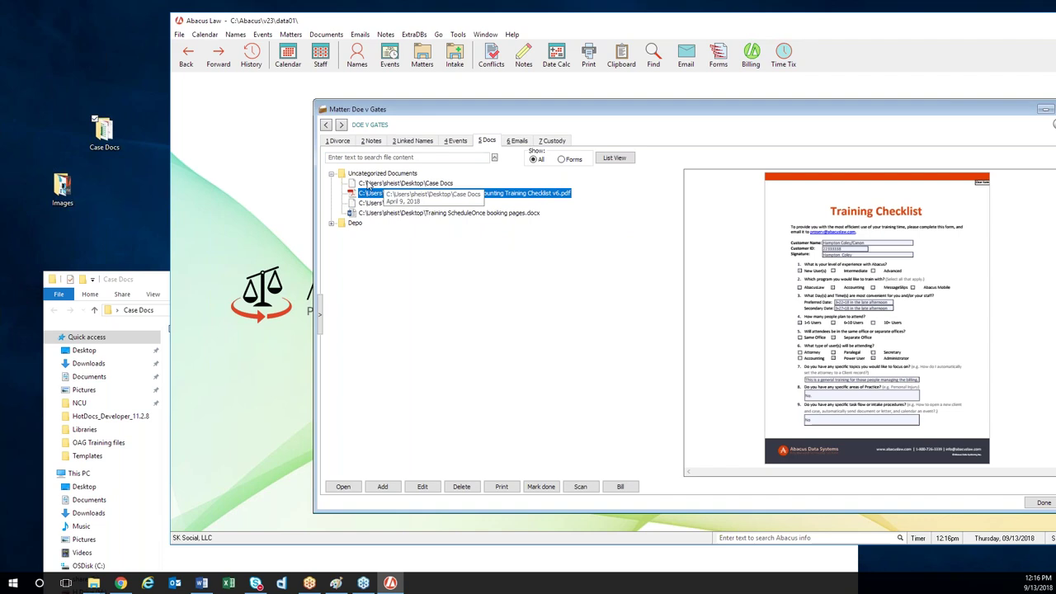
left_click(400, 183)
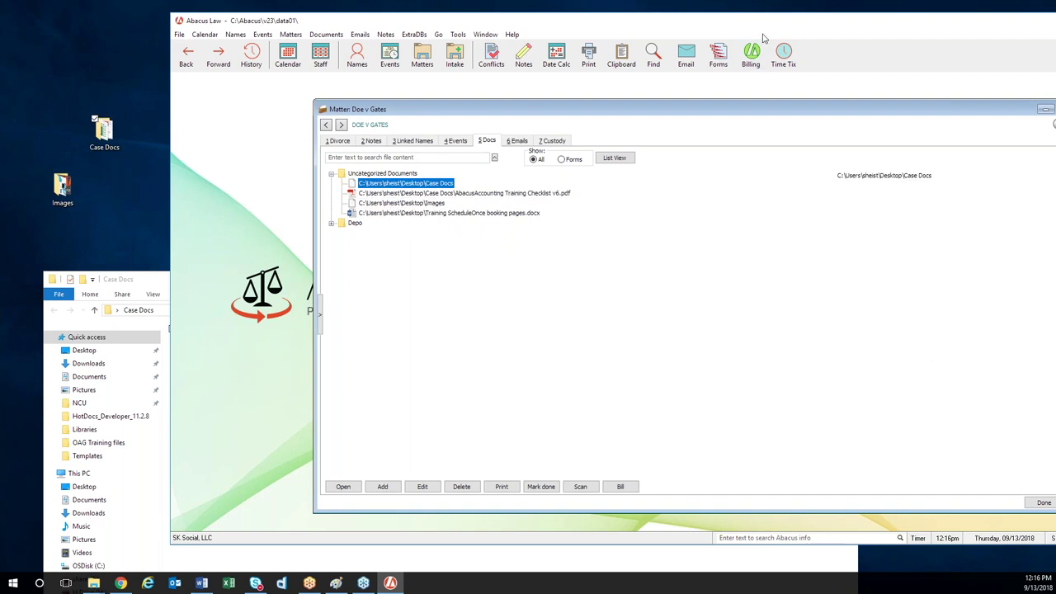
Step: Bring the Case Docs folder back beside the matter and add Train the Trainer Agenda v1.pdf to its documents
left_click_drag(763, 27, 616, 32)
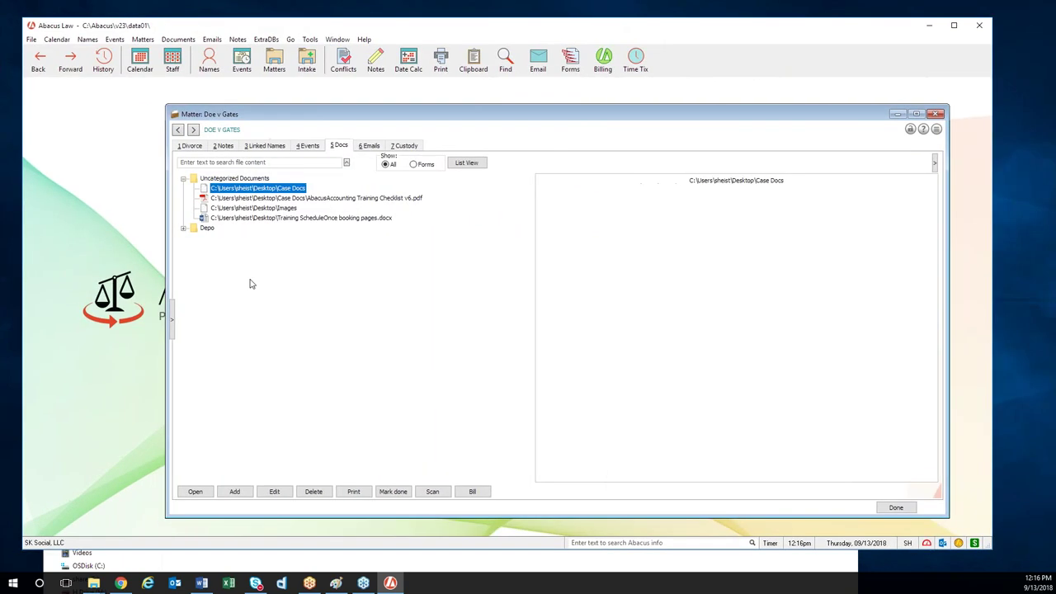
left_click_drag(442, 36, 612, 24)
left_click(157, 284)
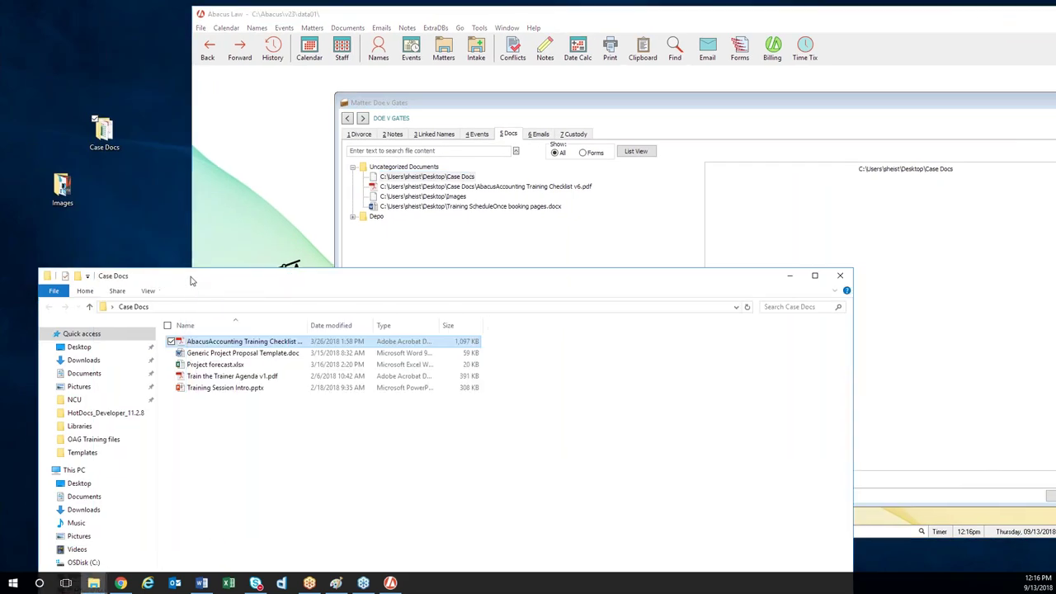
left_click_drag(241, 377, 497, 257)
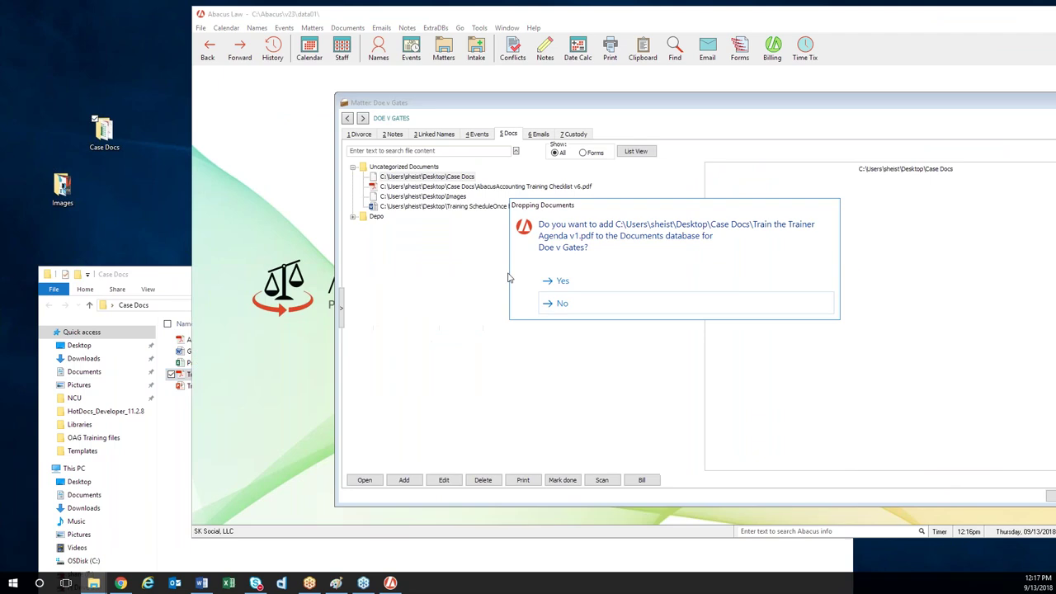
left_click(606, 283)
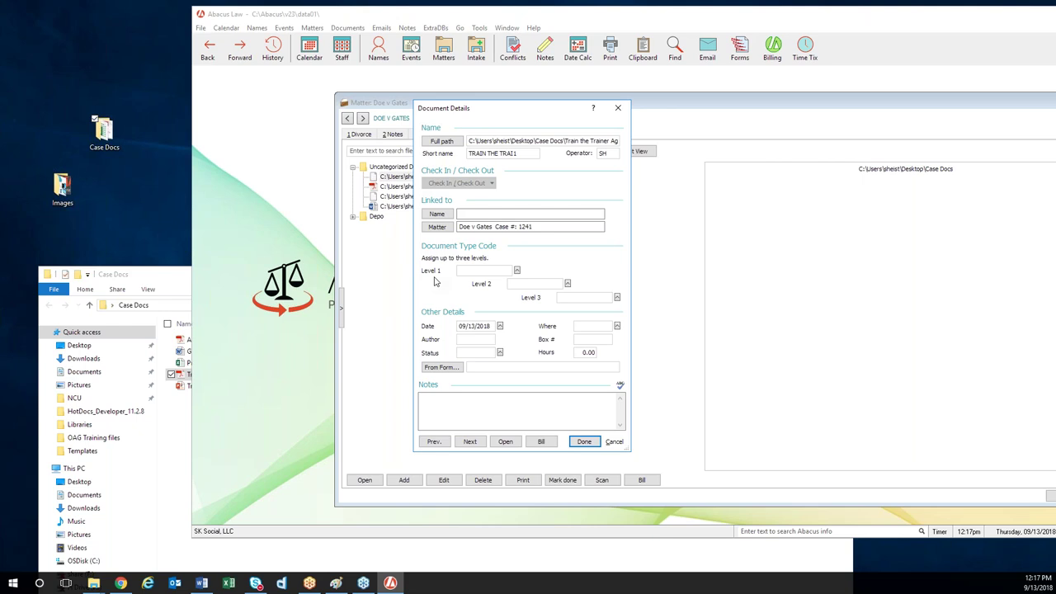
Step: Assign COURT as the level 1 document type of the trainer agenda and save its details
left_click(517, 272)
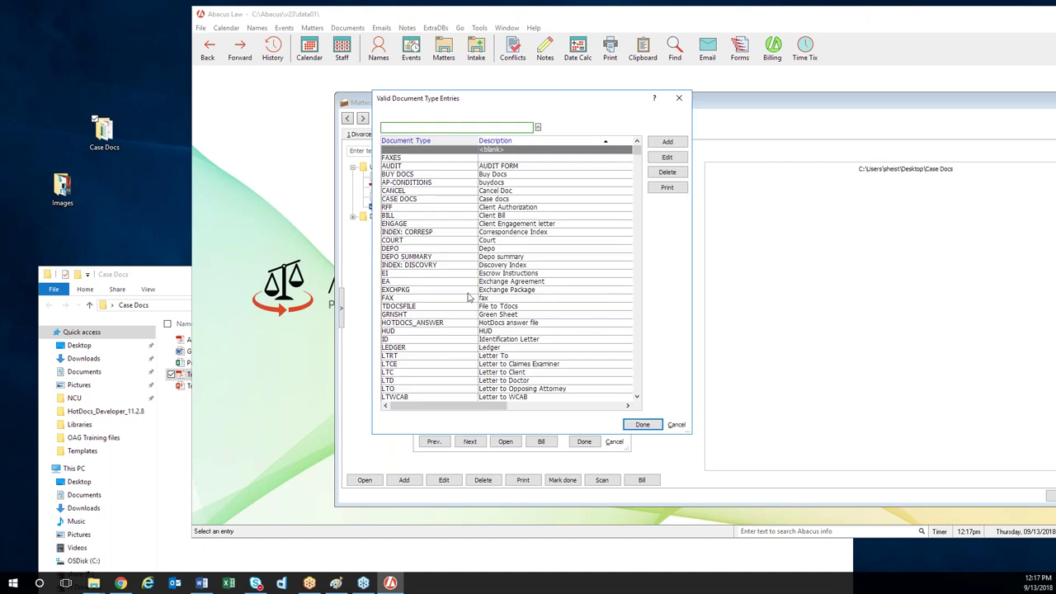
left_click(495, 241)
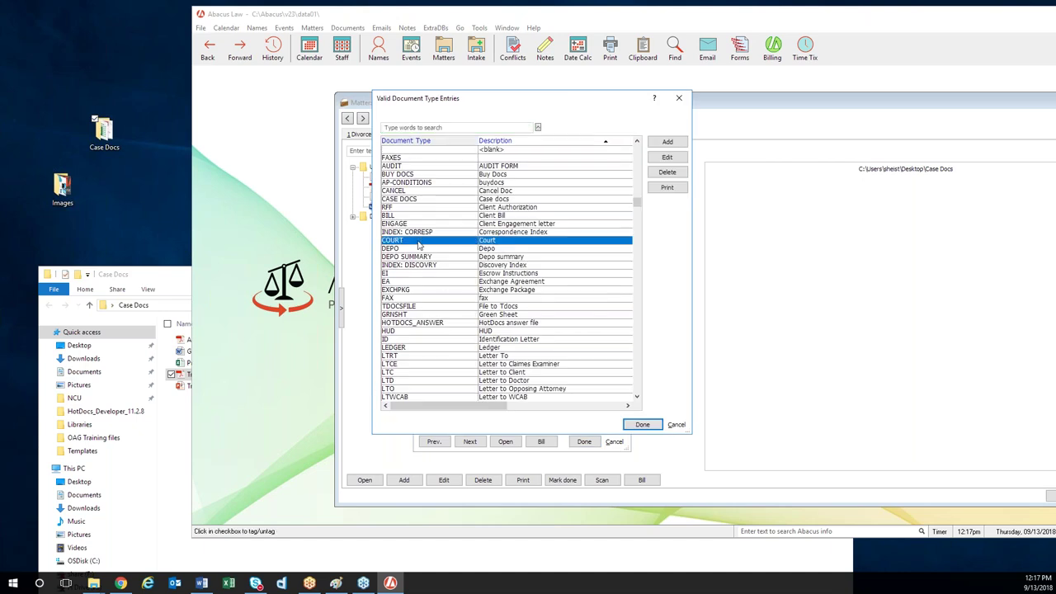
left_click(651, 427)
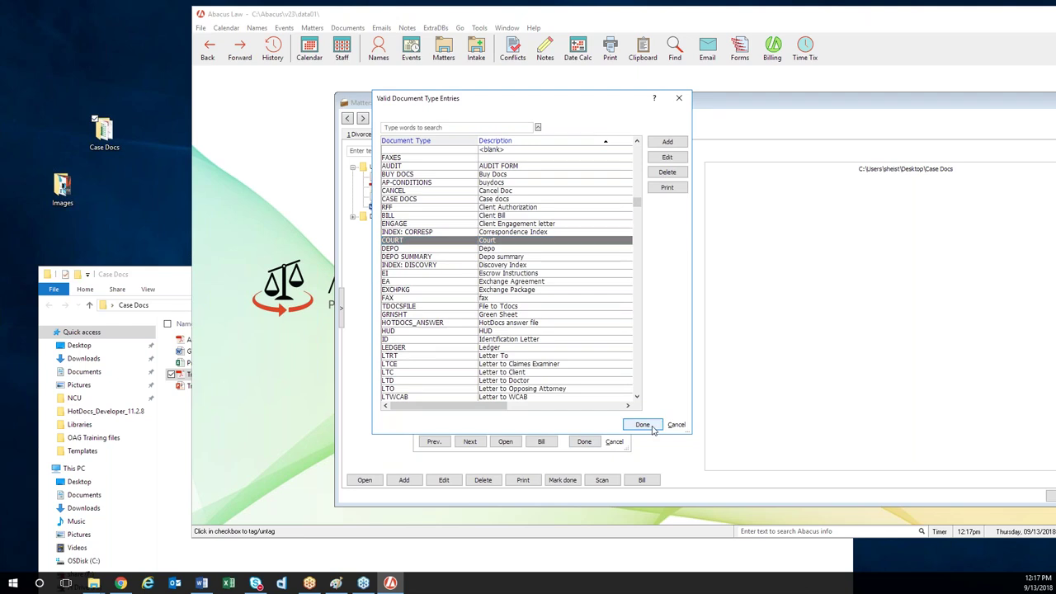
left_click(583, 442)
Step: Examine the documents by category and in list view, return to folder view, and collapse the Uncategorized Documents and Court folders
left_click(377, 227)
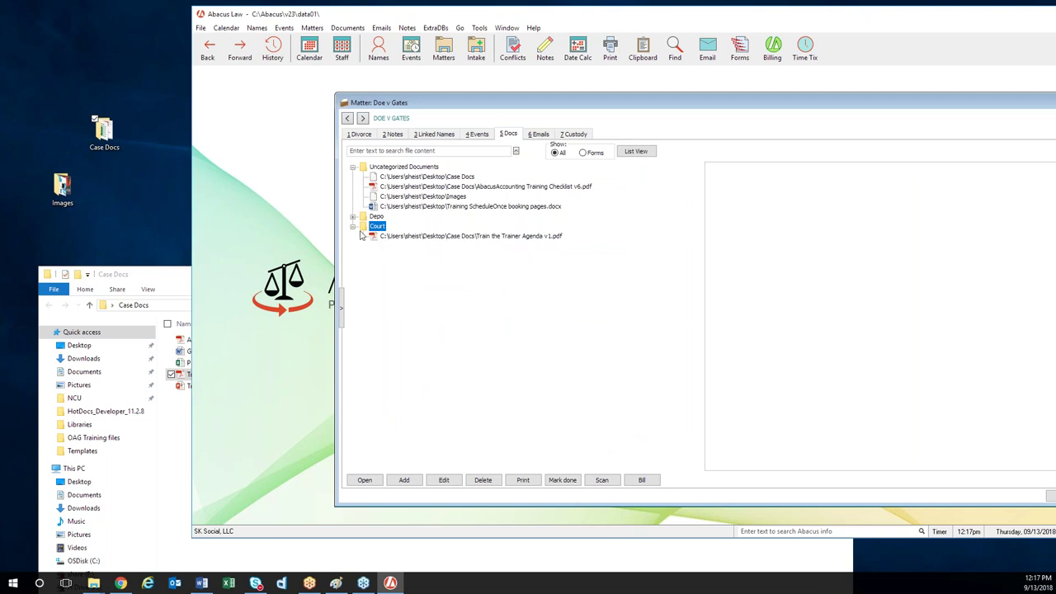
left_click(353, 227)
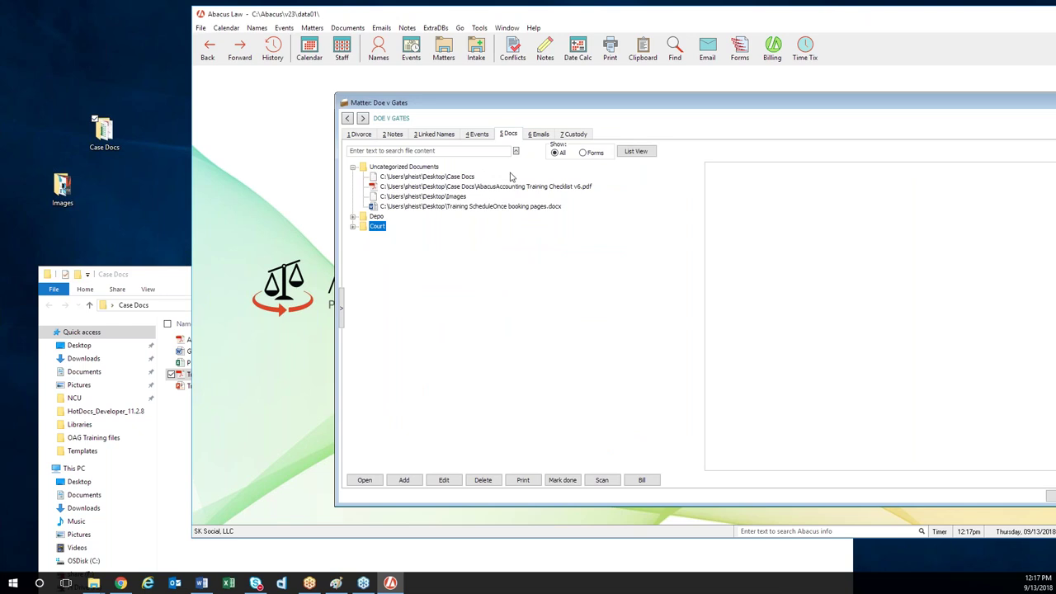
left_click(635, 152)
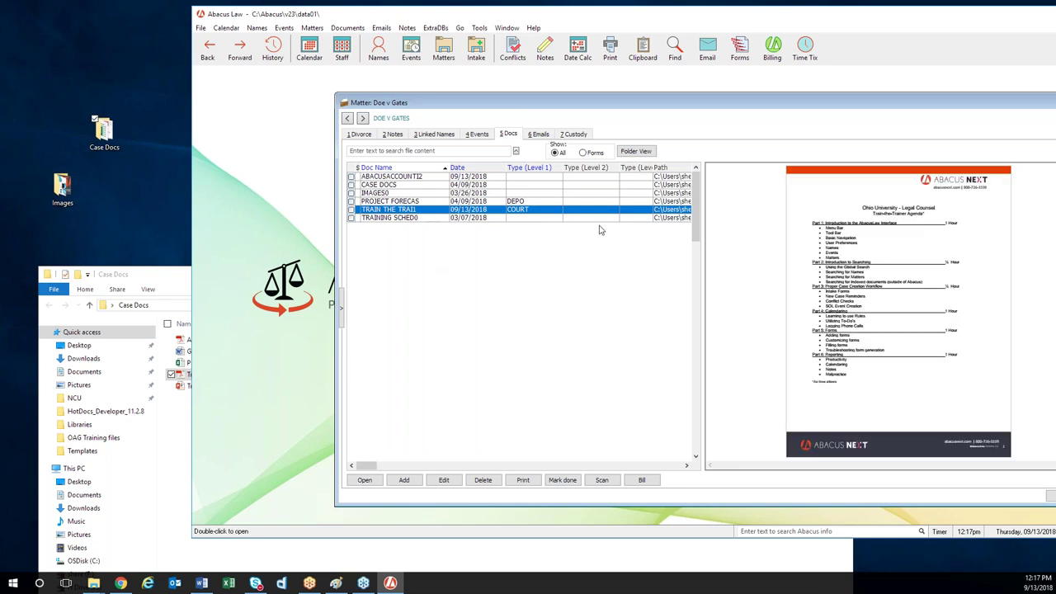
left_click(641, 155)
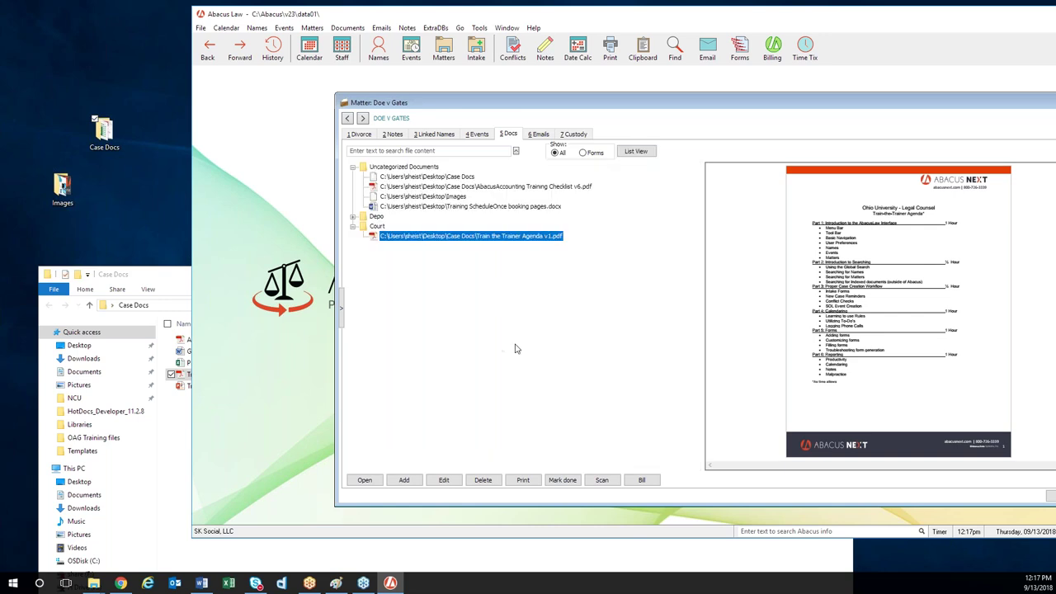
left_click(352, 167)
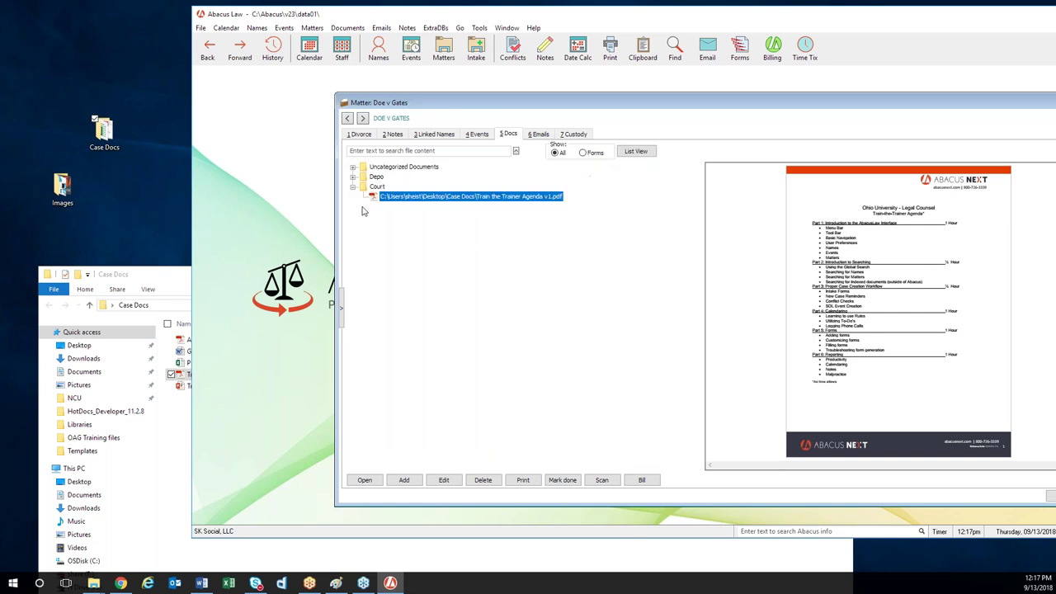
left_click(353, 187)
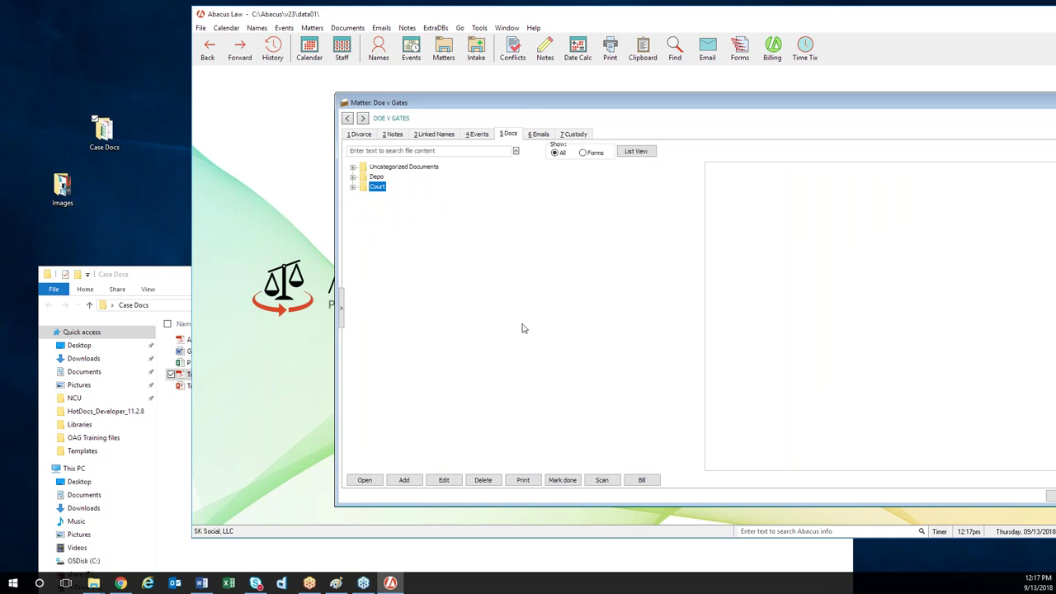
Step: Maximize the program window, review the matter's divorce details, and return to its documents
left_click_drag(707, 17, 556, 35)
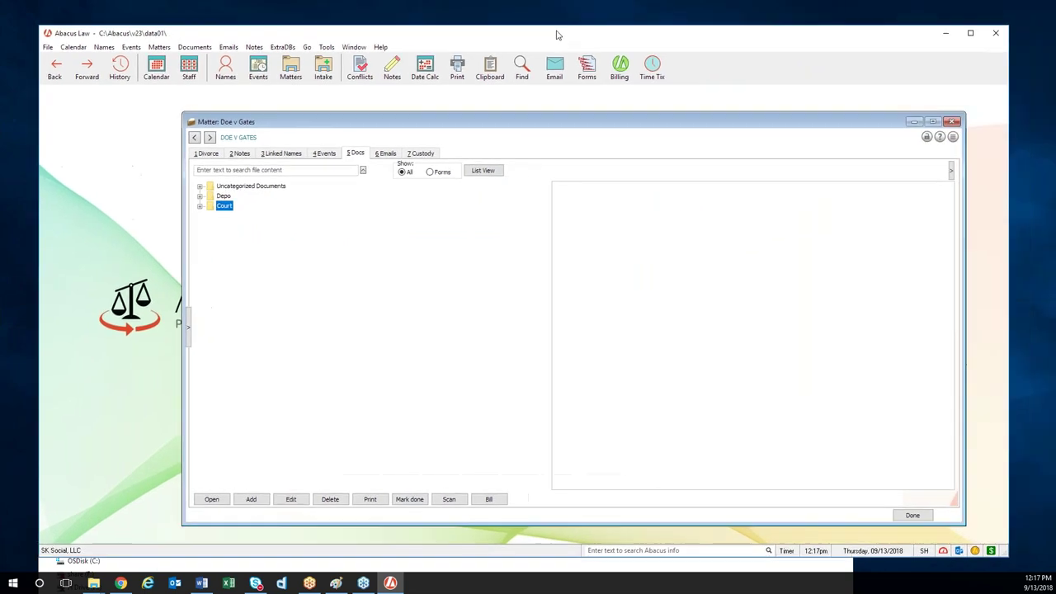
left_click(970, 33)
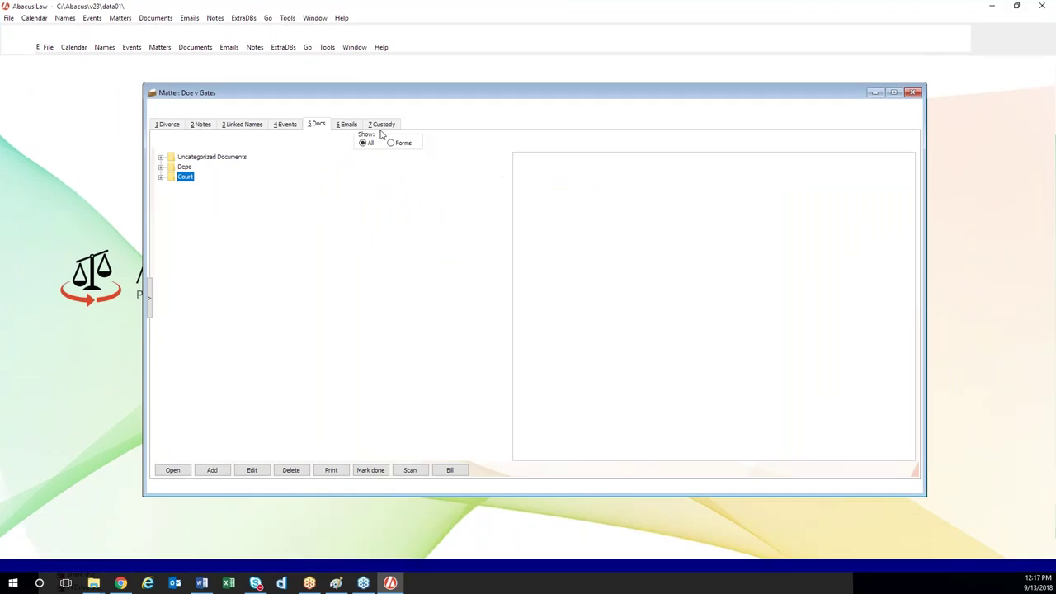
left_click(166, 125)
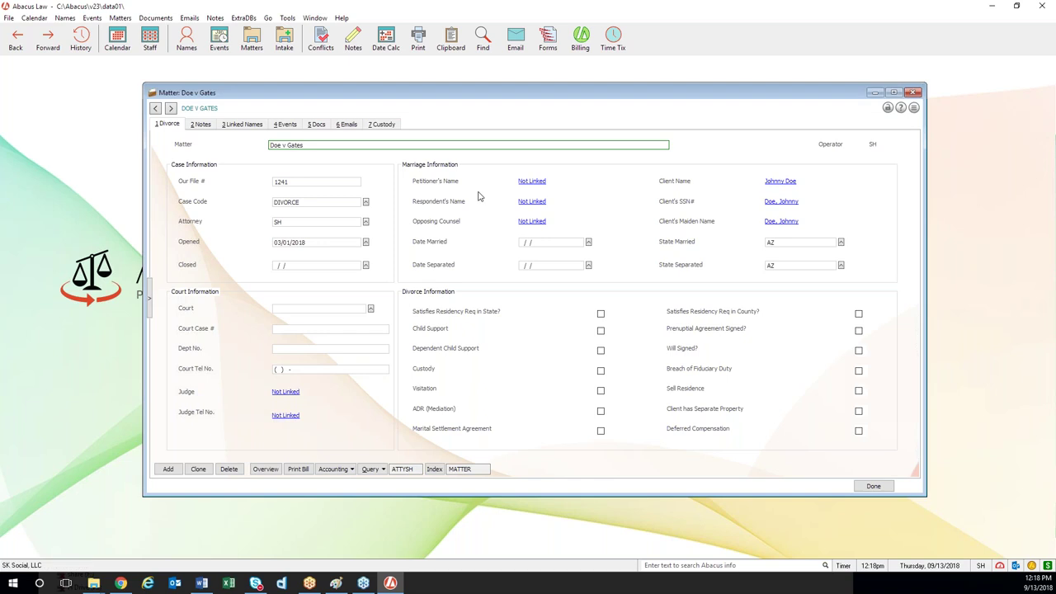
left_click(317, 125)
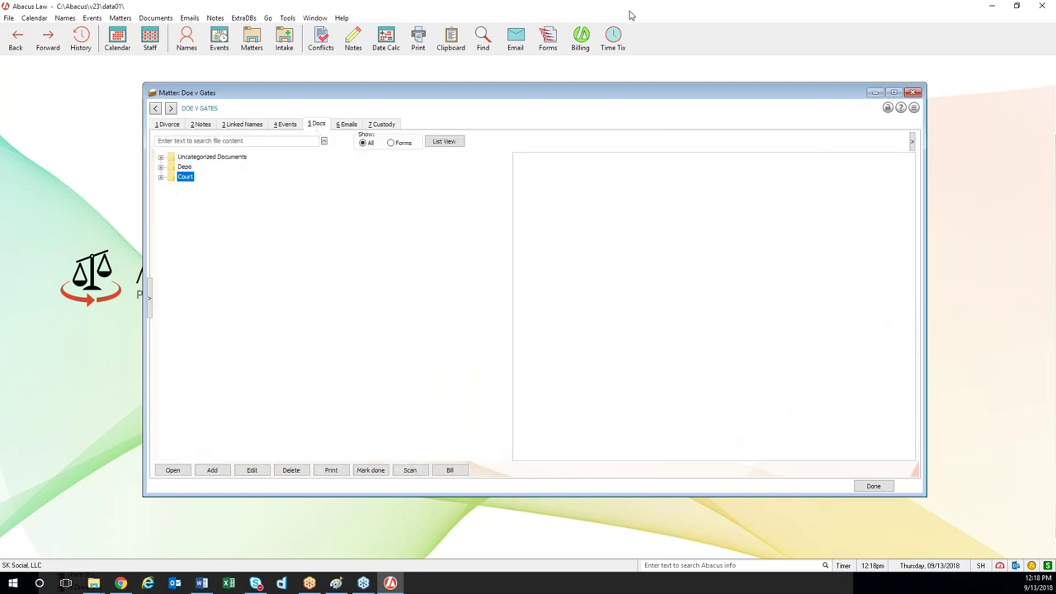
Step: Restore the program window to a smaller size and bring the Case Docs folder into view
double_click(686, 18)
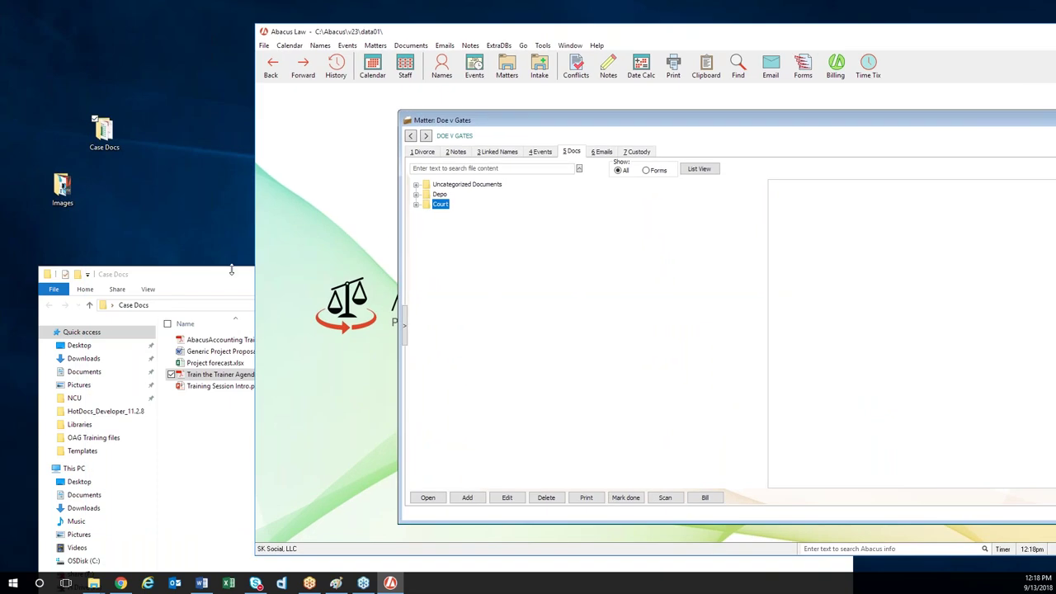
left_click_drag(234, 268, 244, 103)
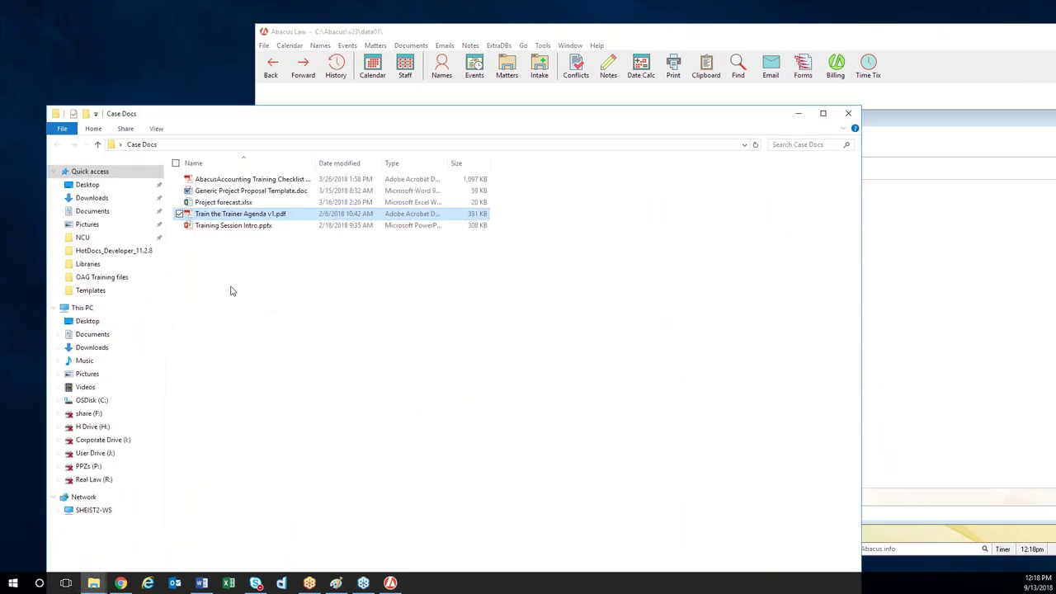
left_click(227, 179)
left_click(232, 191, "shift")
left_click(236, 202, "shift")
left_click(239, 213, "shift")
left_click(242, 226, "shift")
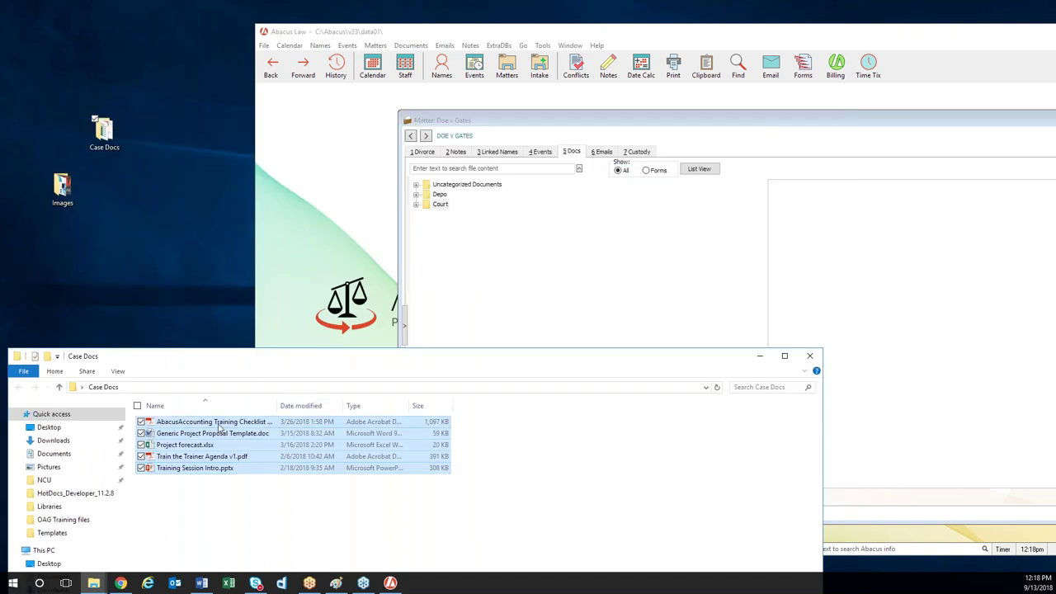
left_click(219, 424)
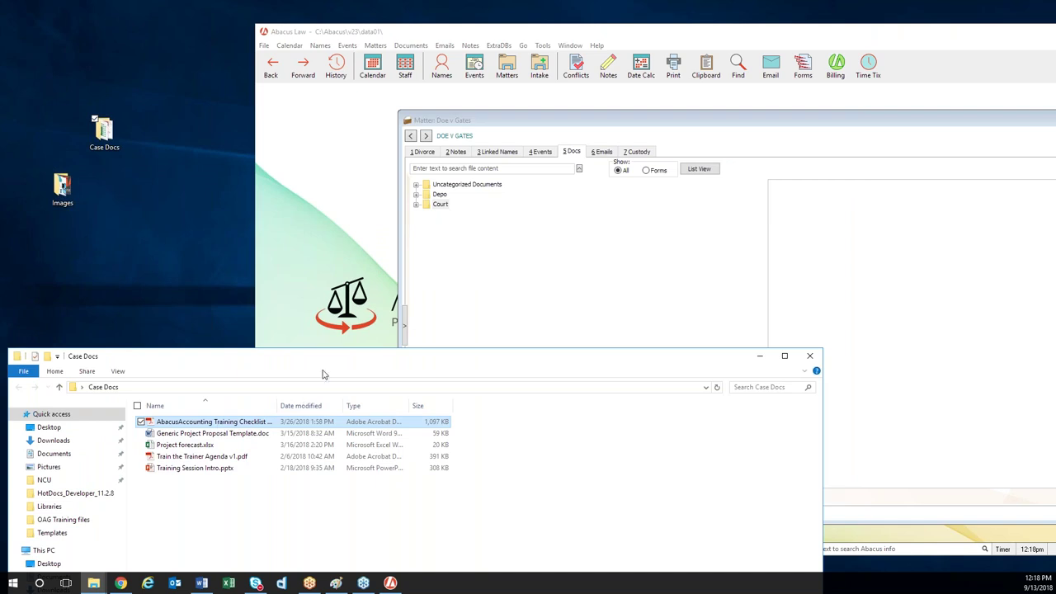
Step: Select all five files in the Case Docs folder and add them together to the divorce matter's documents
left_click_drag(342, 354, 424, 273)
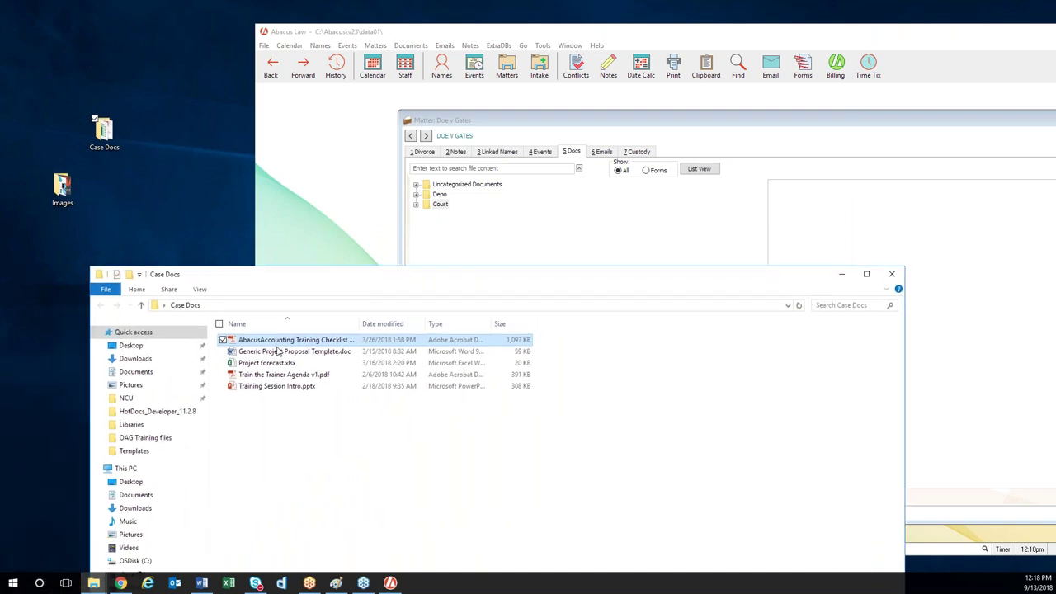
left_click(280, 352, "ctrl")
left_click(280, 363, "ctrl")
left_click(284, 374, "ctrl")
left_click(280, 386, "ctrl")
left_click_drag(338, 343, 605, 248)
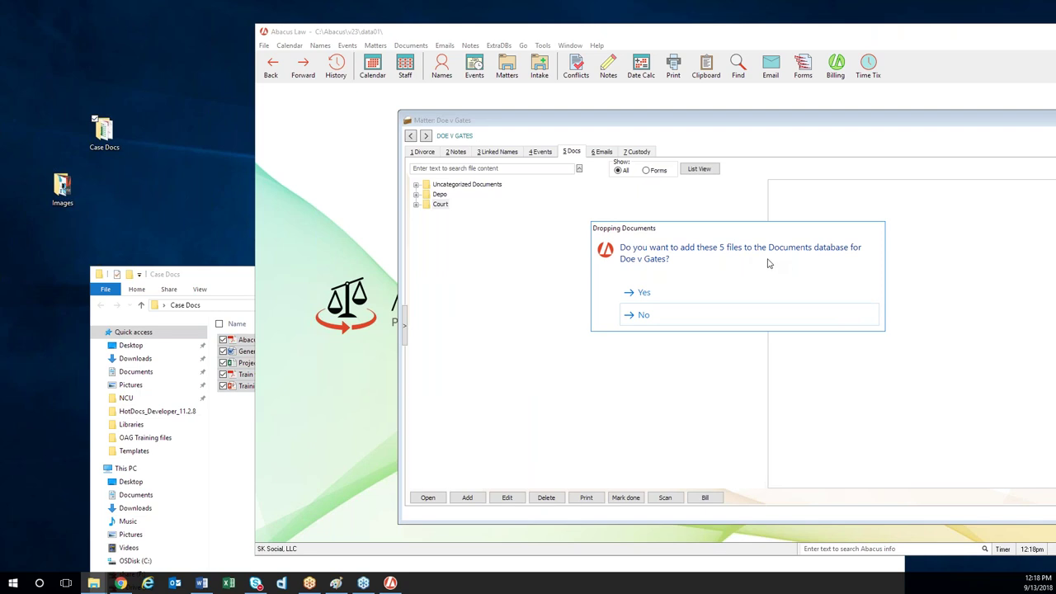
left_click(659, 292)
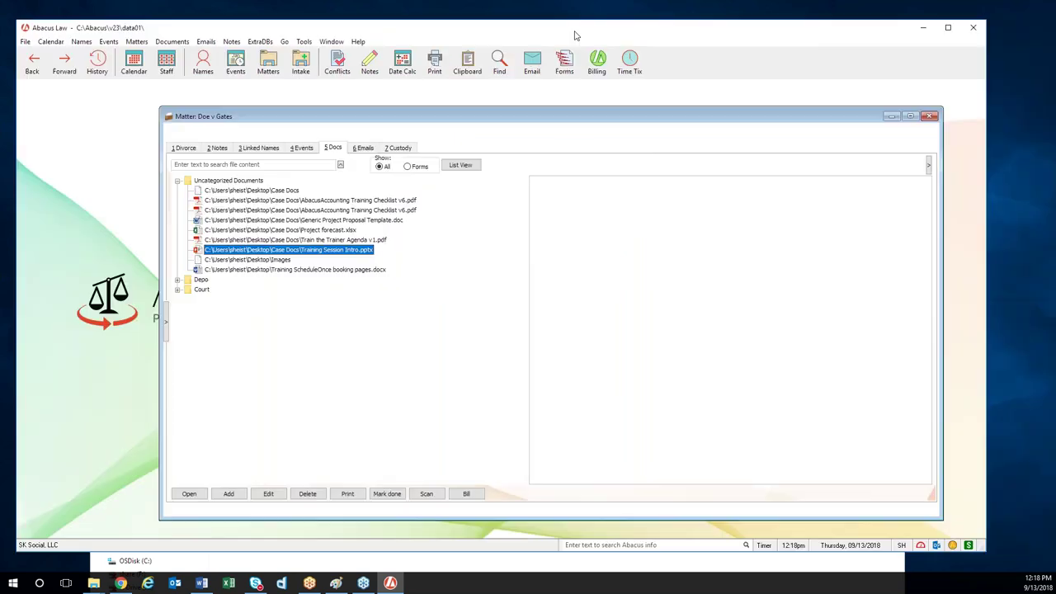
Step: Preview the second AbacusAccounting Training Checklist v6.pdf among the uncategorized documents and return to the matter's divorce details
left_click(284, 210)
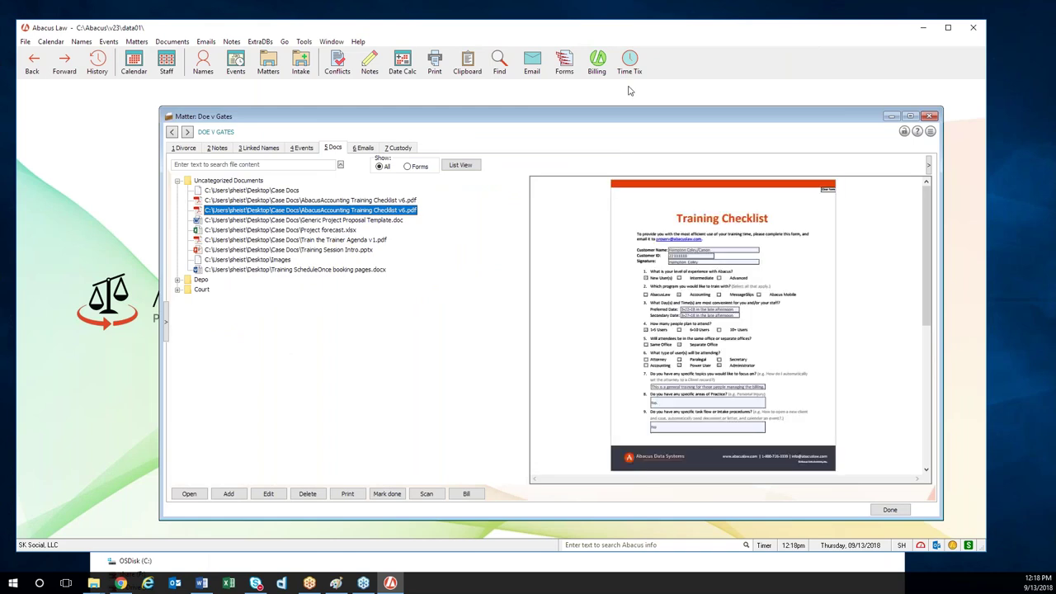
left_click(227, 180)
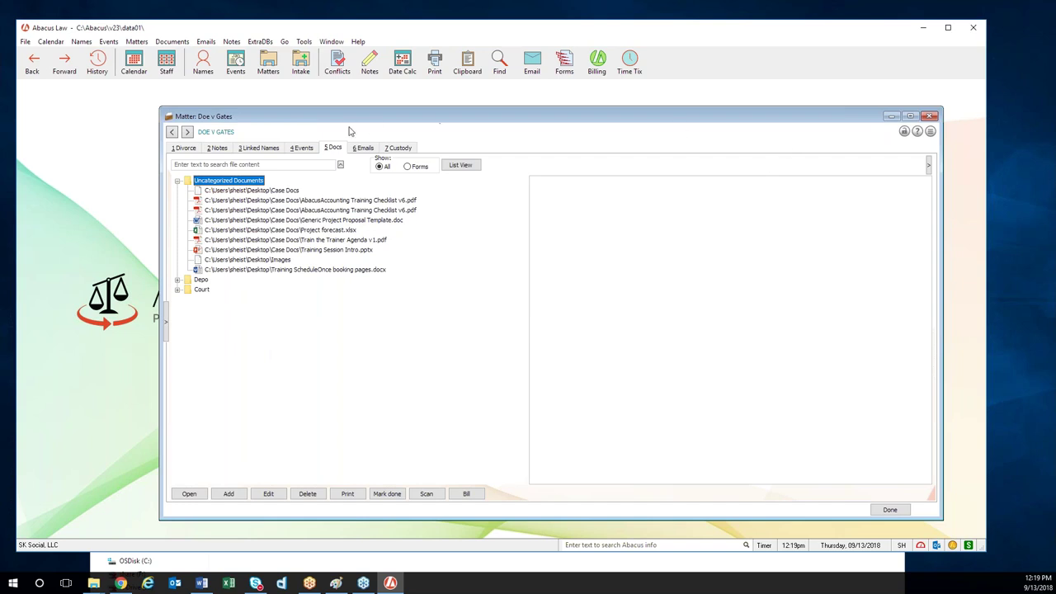
left_click(183, 148)
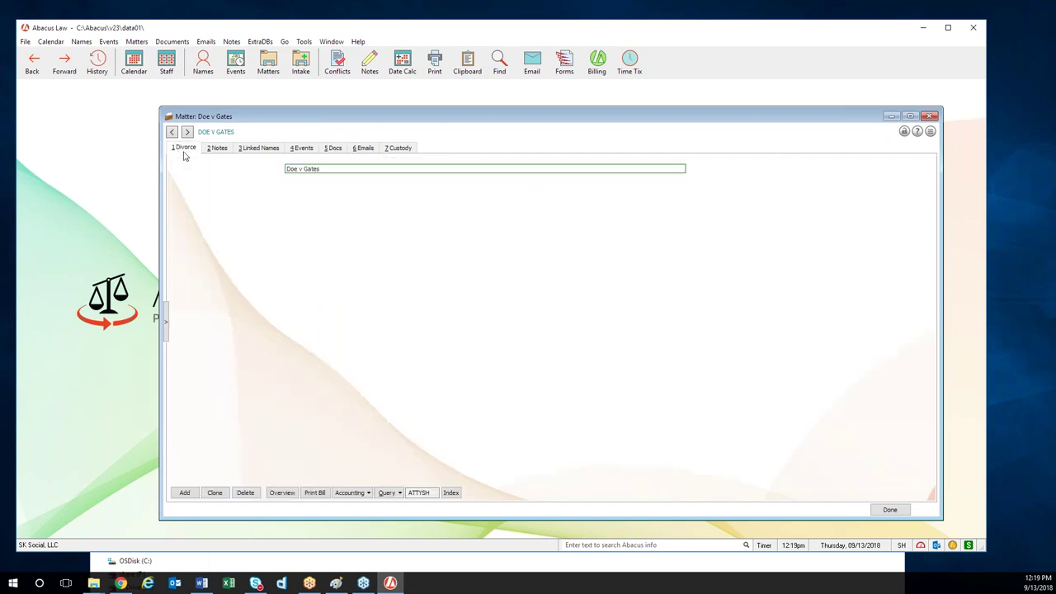
Step: Maximize the program window and close the divorce matter
left_click(947, 28)
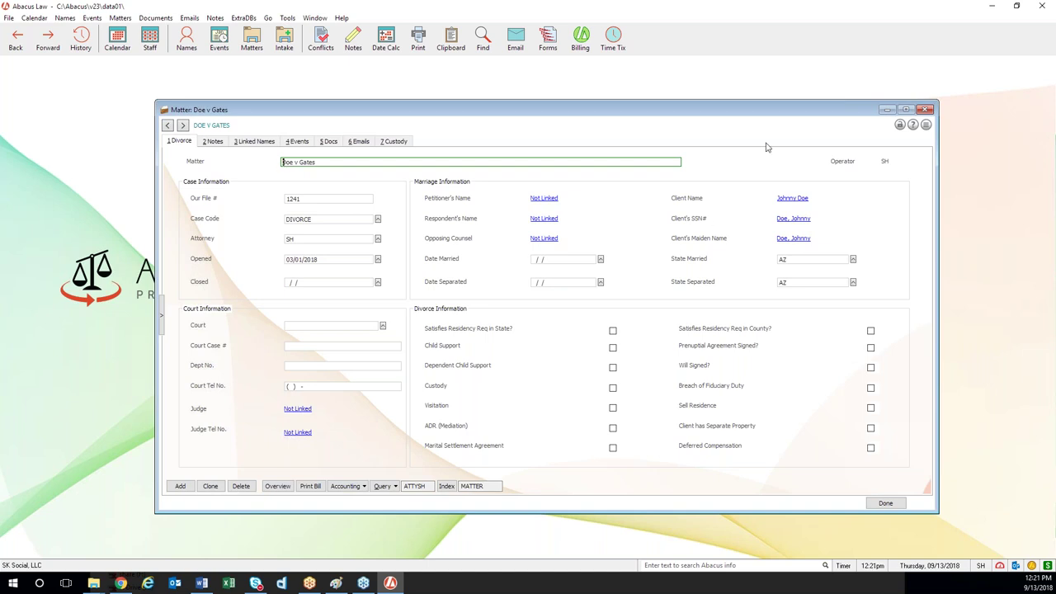
left_click(925, 110)
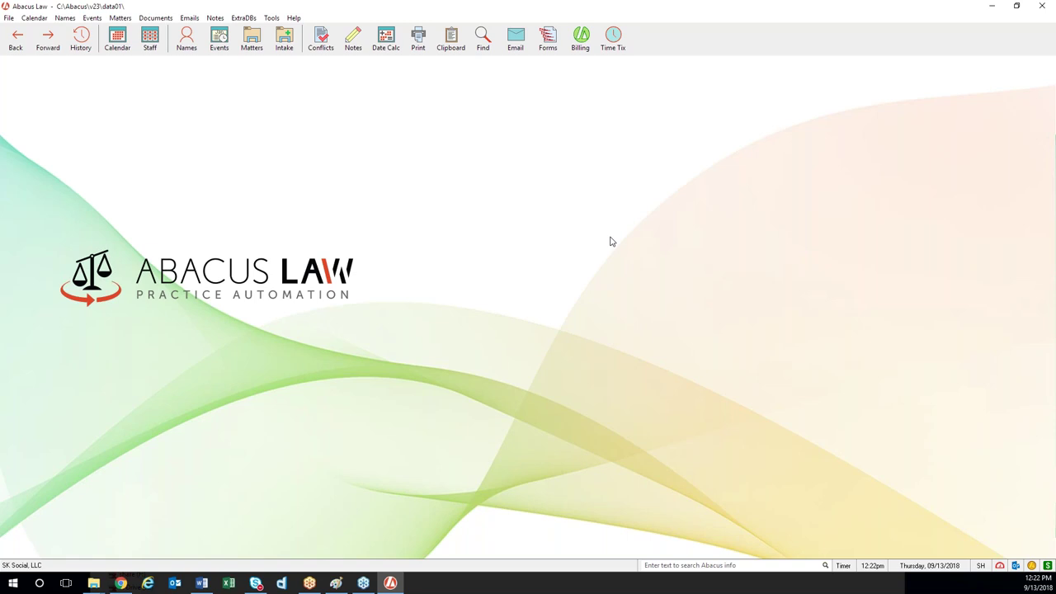
Step: Reopen the first-listed divorce matter and expand the Depo and Court folders in its documents
left_click(252, 37)
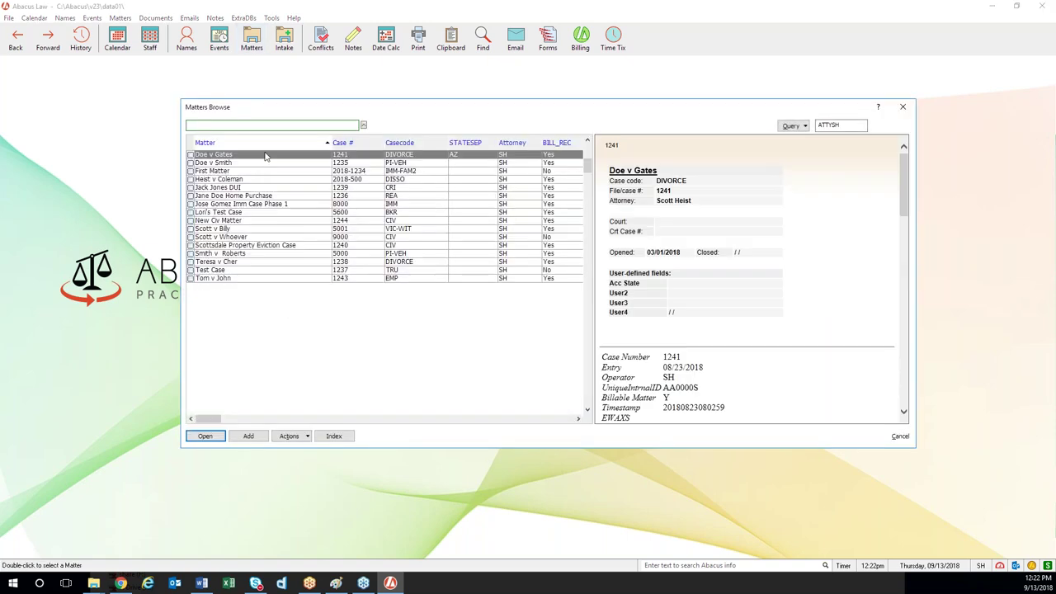
double_click(265, 156)
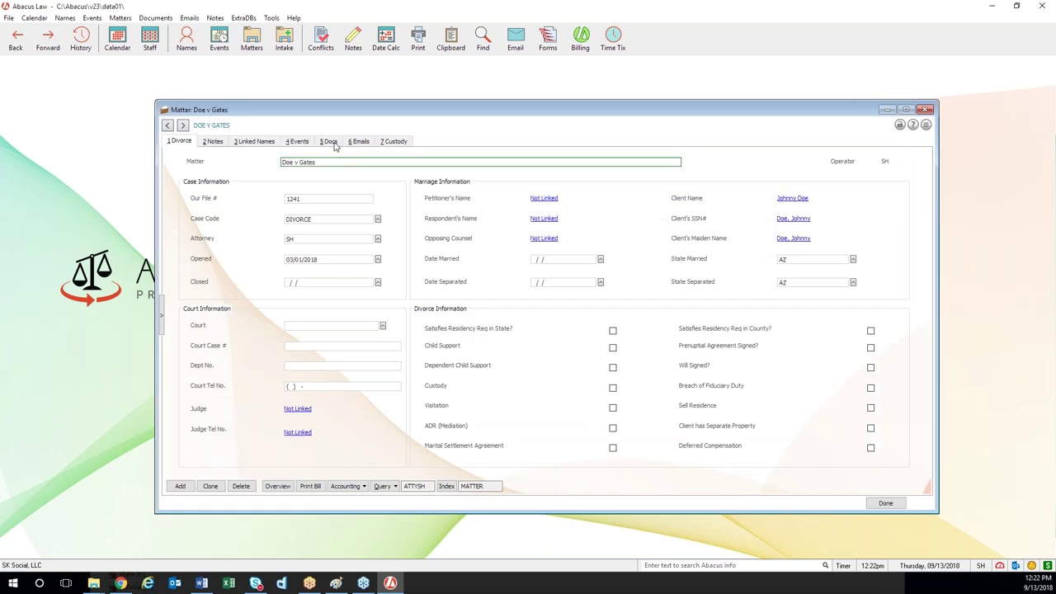
left_click(328, 141)
left_click(173, 273)
left_click(173, 293)
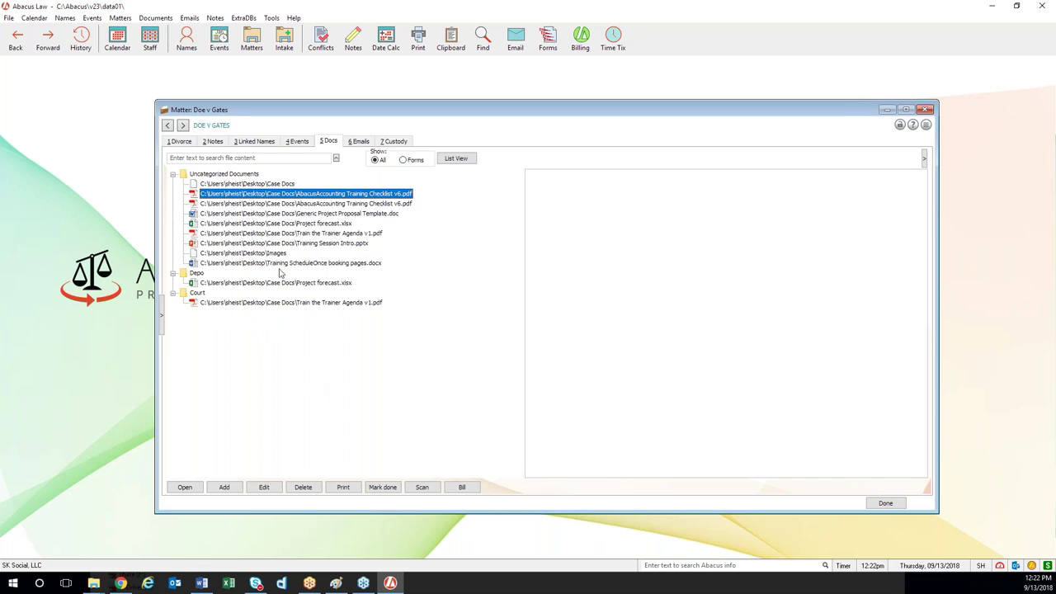
Step: Open the details of the uncategorized Train the Trainer Agenda v1.pdf for editing and move the details window aside
left_click(268, 235)
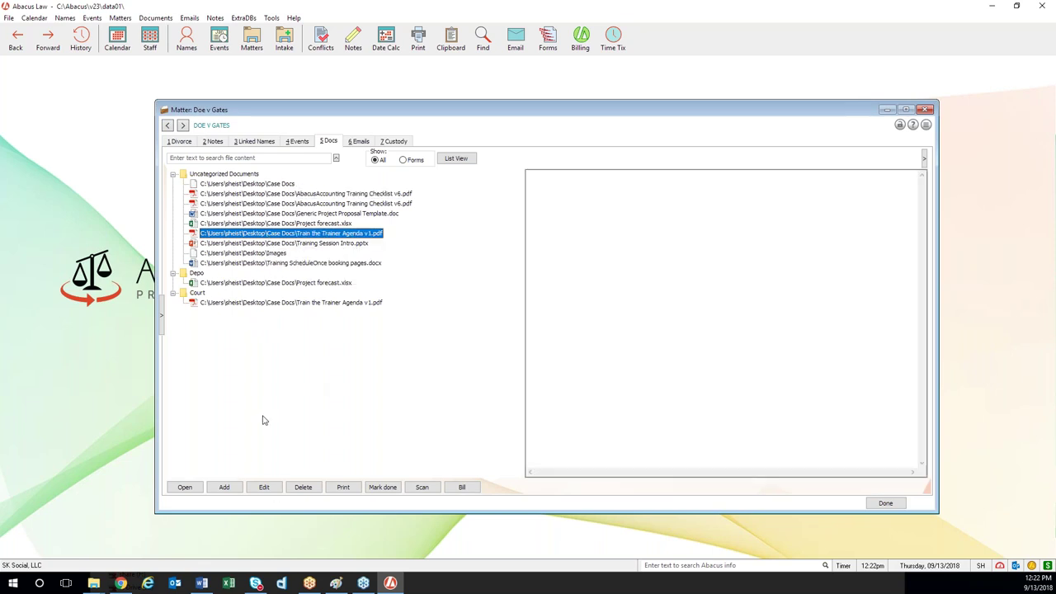
left_click(264, 487)
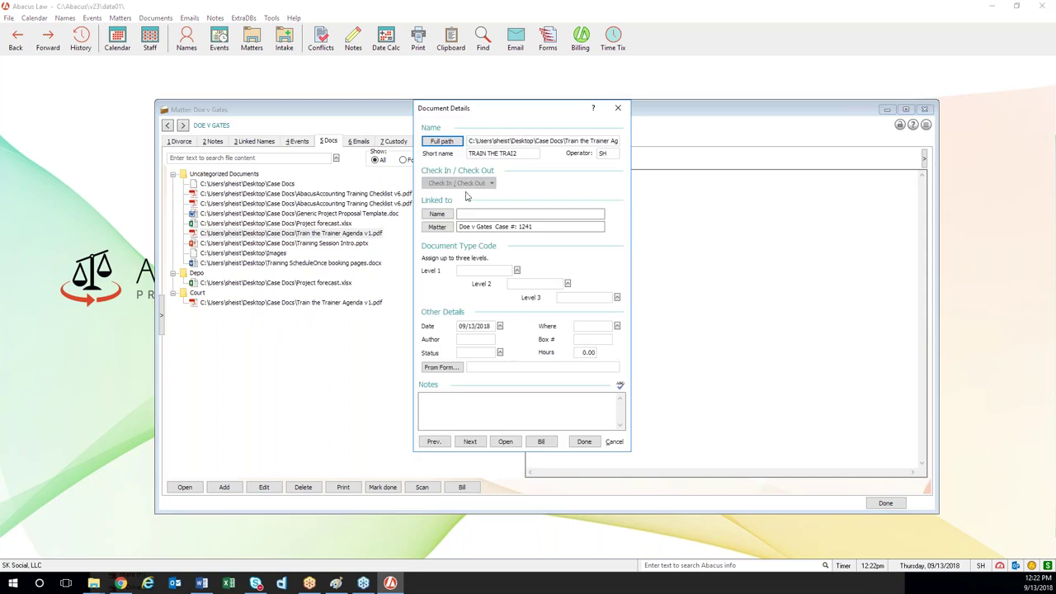
left_click_drag(528, 111, 461, 107)
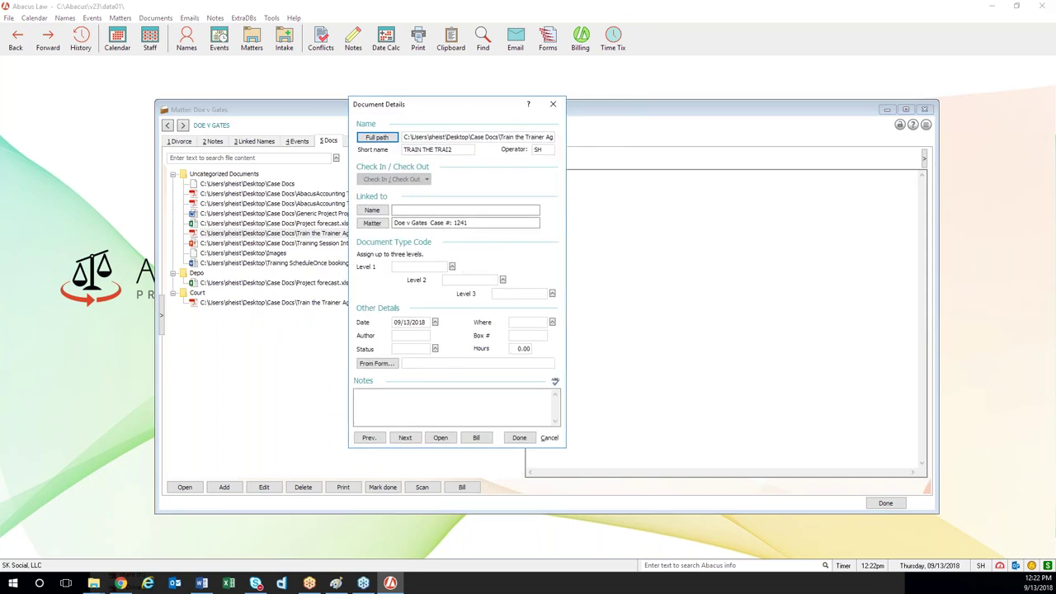
left_click(422, 269)
left_click(452, 266)
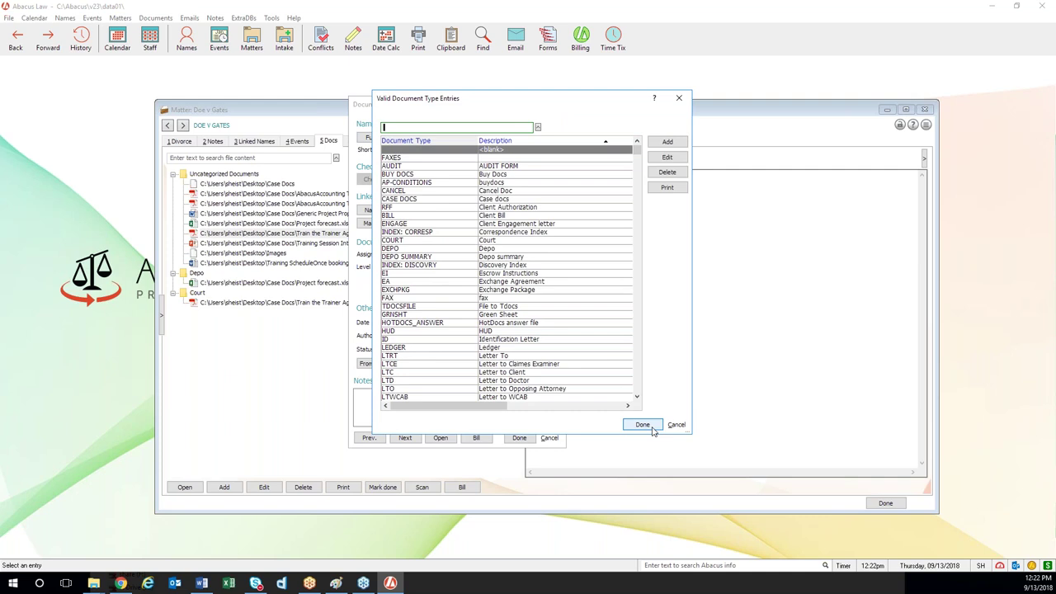
left_click(681, 427)
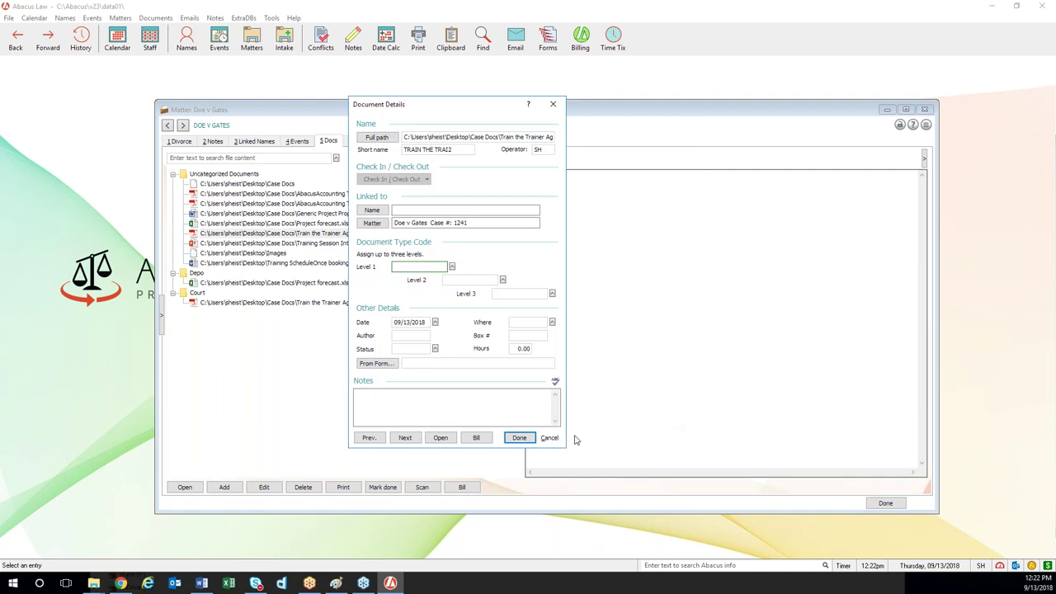
Step: Create a new document type code DEPO PREP and assign it as the agenda's Level 1 type
left_click(452, 268)
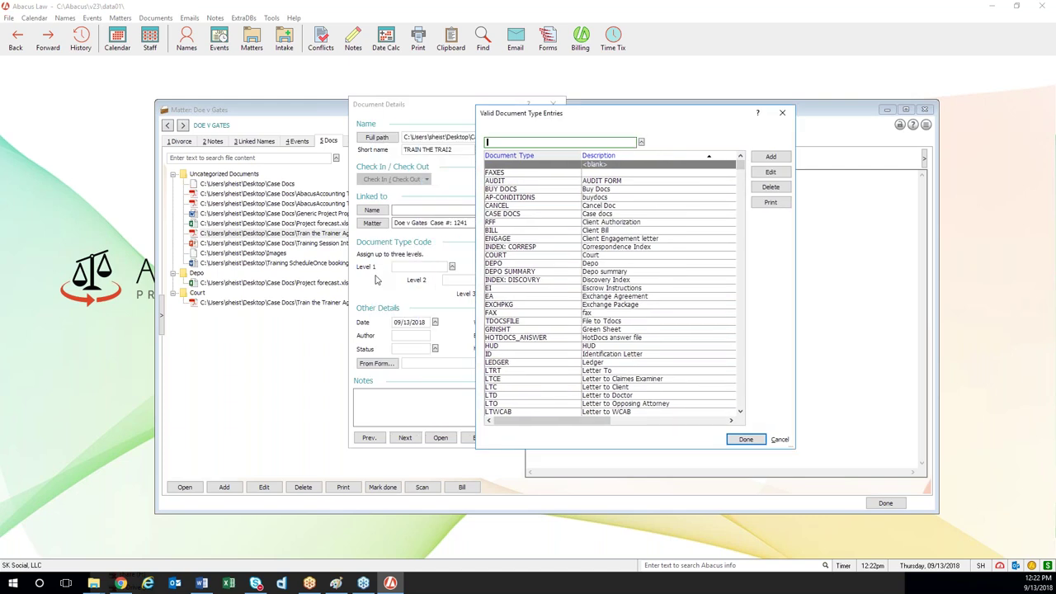
left_click(563, 263)
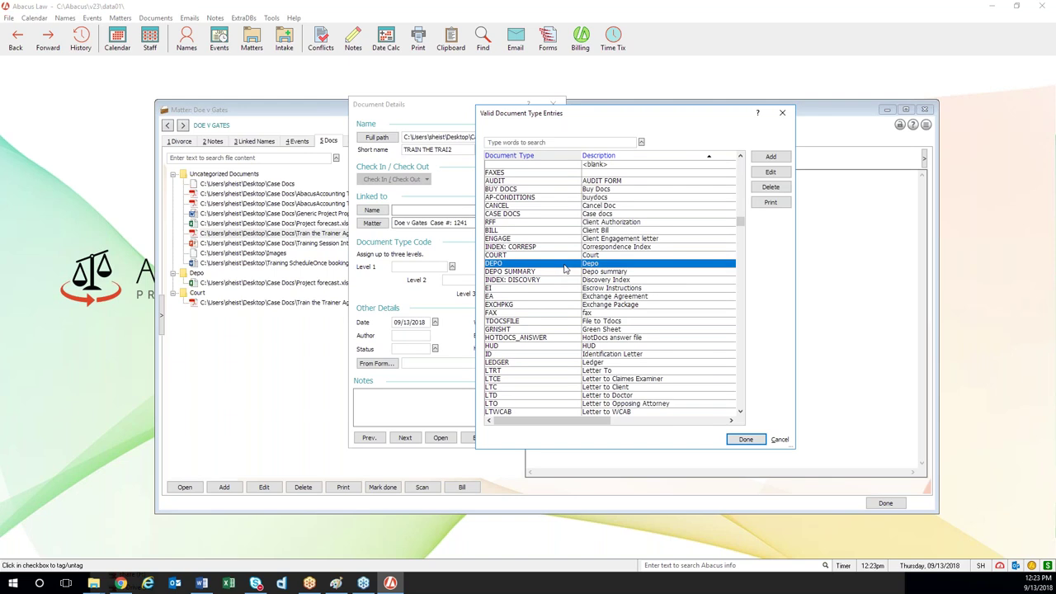
left_click(771, 157)
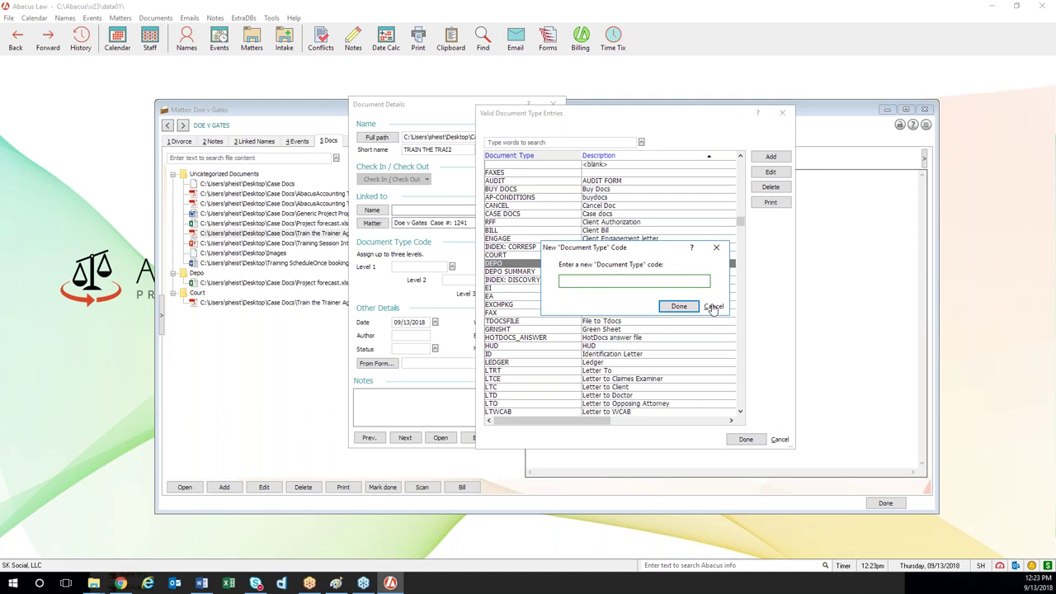
type("DEPO PREP")
left_click(678, 306)
left_click(676, 305)
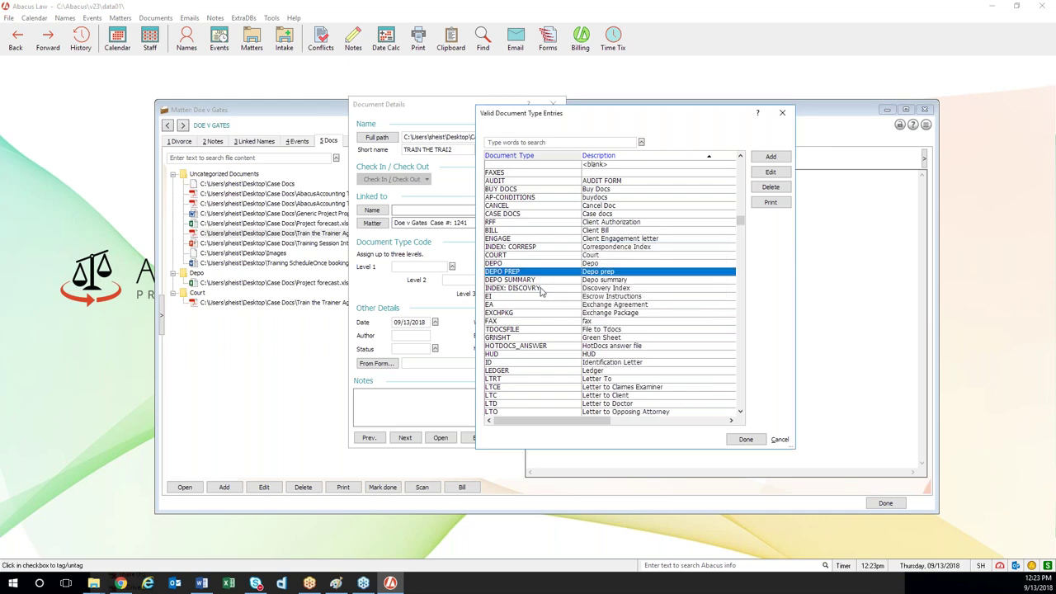
left_click(760, 440)
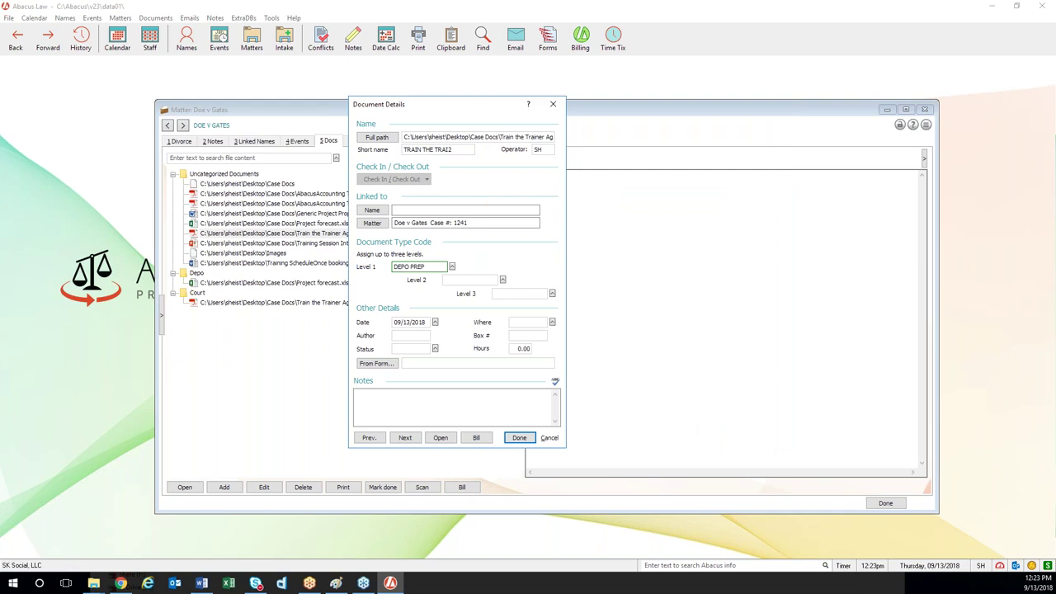
Step: Set the agenda's Level 1 document type to DEPO and Level 2 to DEPO PREP, and save the details
left_click(452, 266)
left_click(512, 264)
left_click(745, 439)
left_click(502, 281)
left_click(518, 272)
left_click(737, 442)
left_click(527, 442)
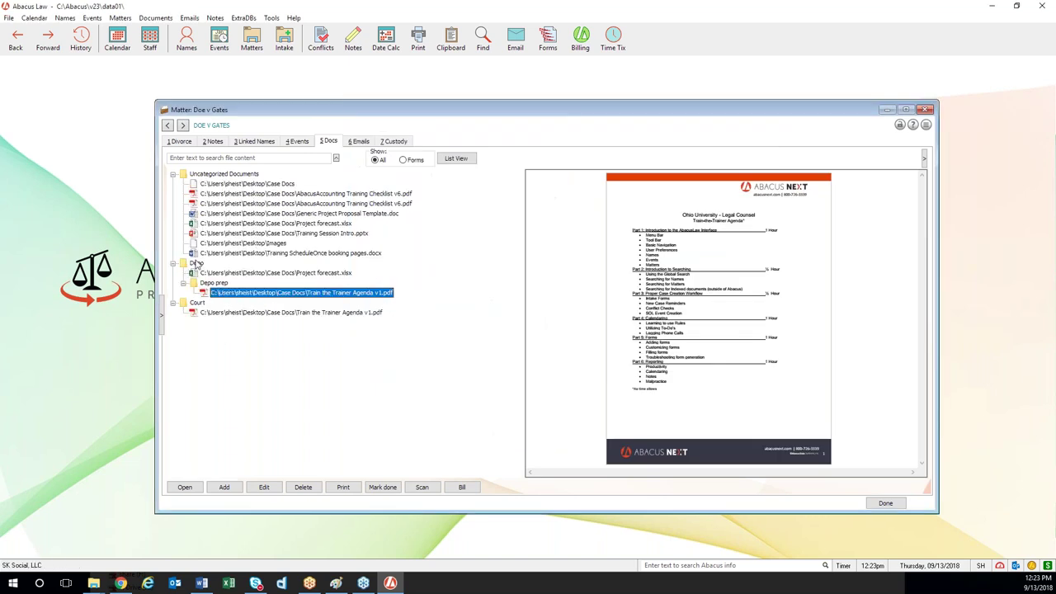
Step: Collapse and re-expand the Depo folder and its Depo prep subfolder, and preview the agenda filed there
left_click(174, 264)
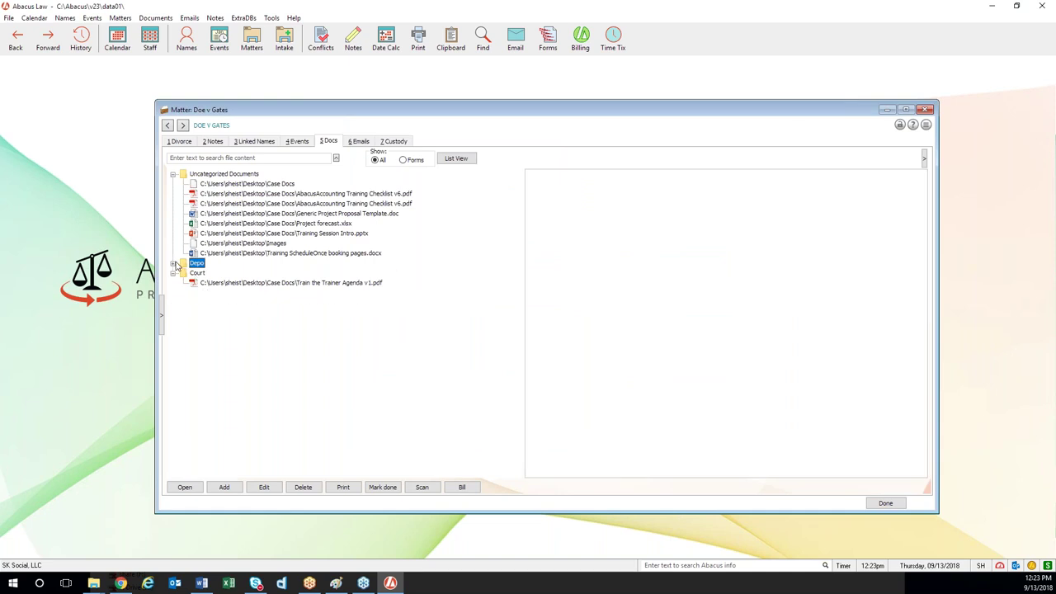
left_click(173, 264)
left_click(184, 284)
left_click(183, 284)
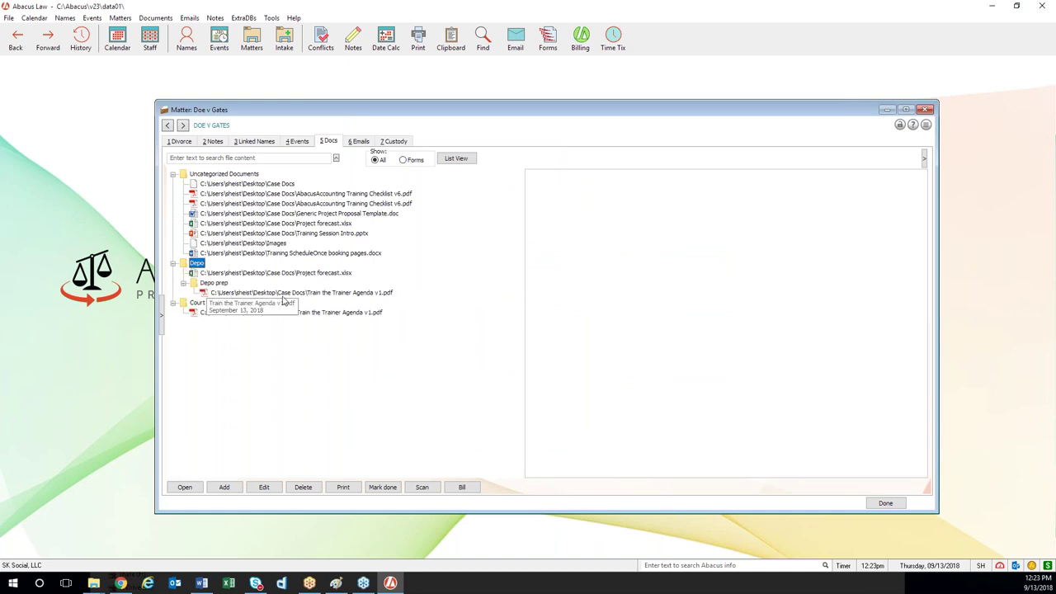
left_click(350, 293)
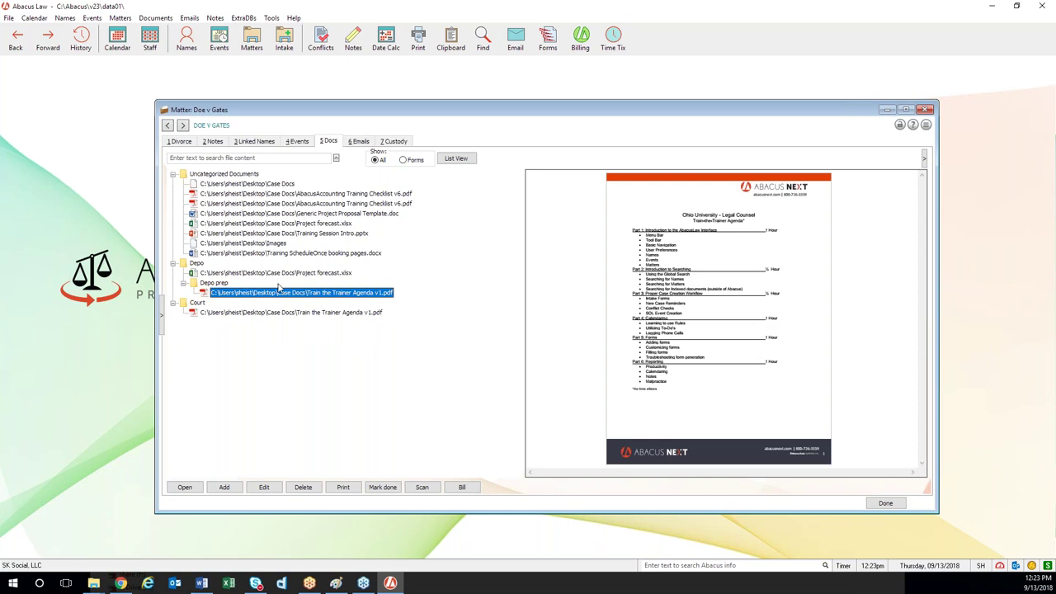
Step: Review the Depo prep agenda's details and the document types available for Level 1, closing both without changes
left_click(264, 487)
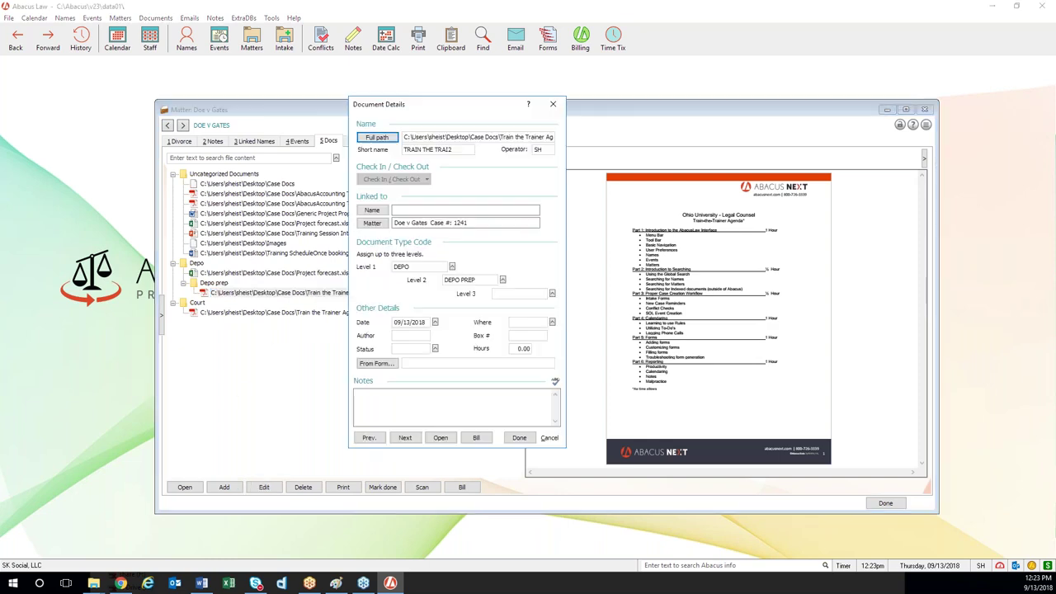
left_click(452, 268)
left_click(452, 268)
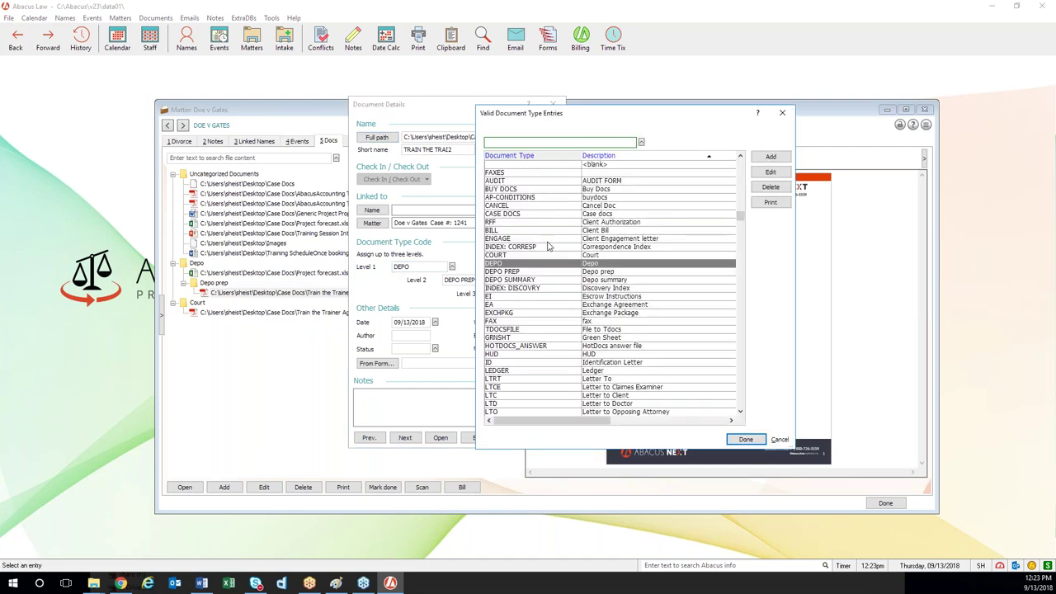
left_click_drag(611, 122, 558, 129)
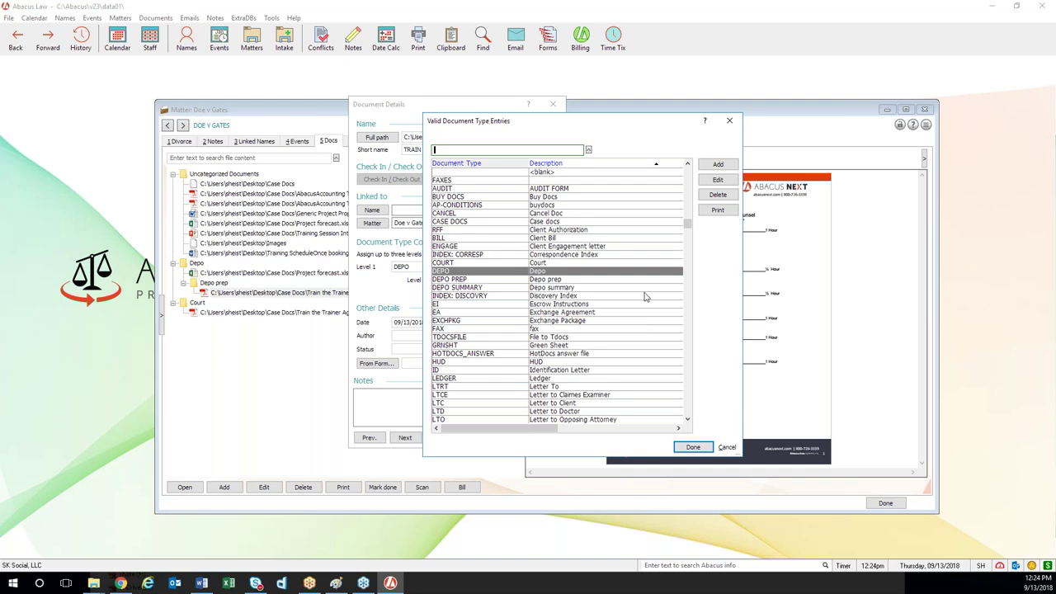
left_click(729, 120)
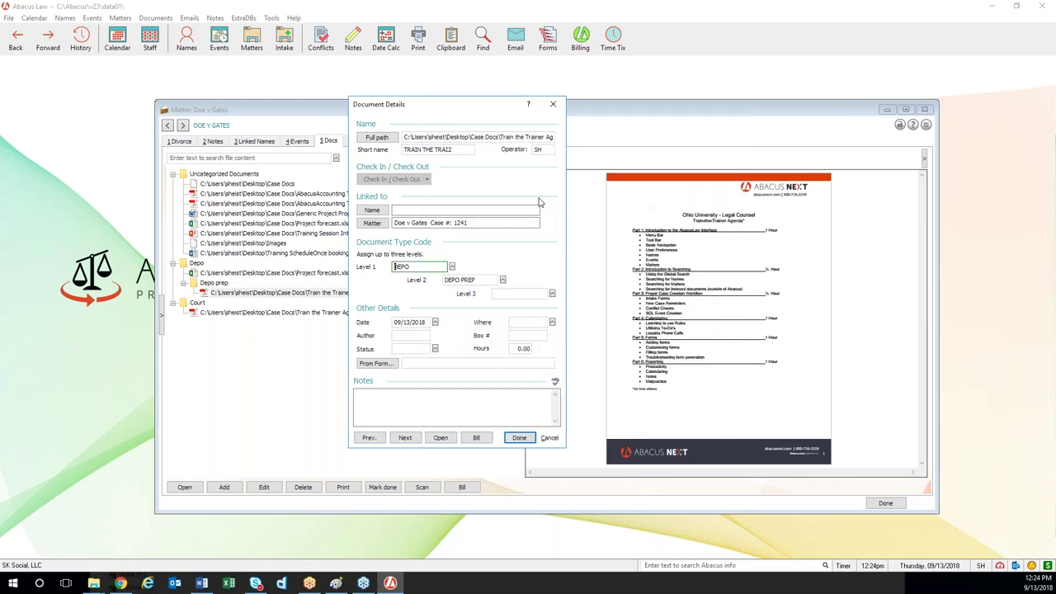
left_click(553, 104)
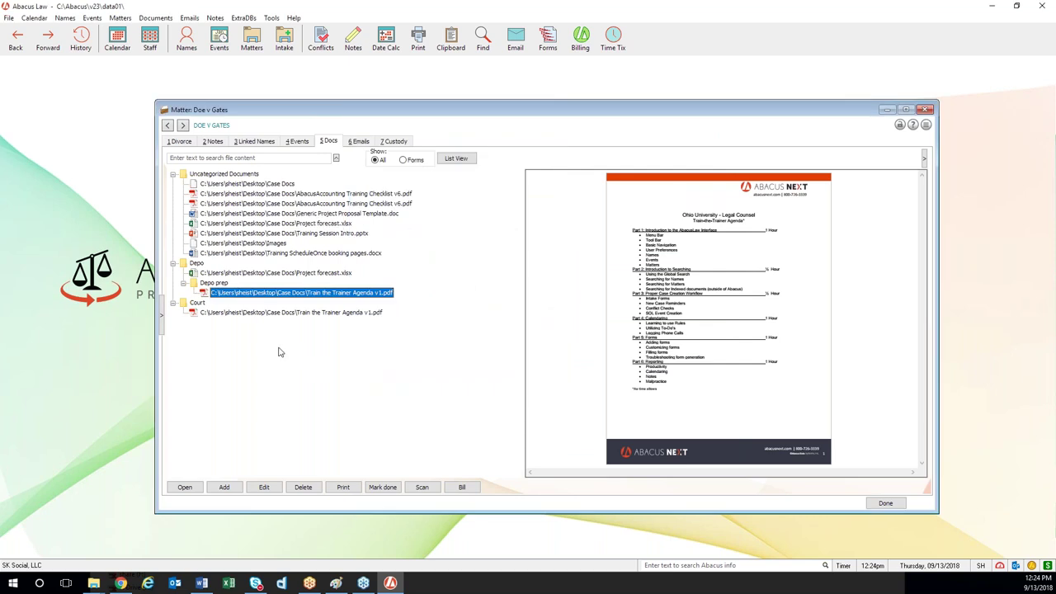
Step: Review the document details of the uncategorized Images entry and close them without changes
left_click(248, 244)
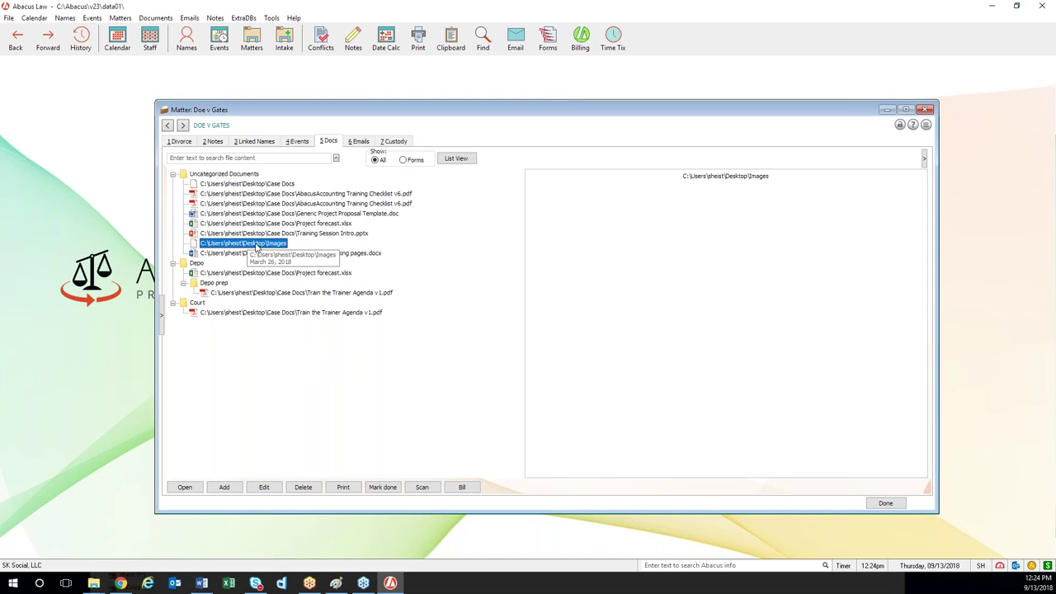
left_click(266, 488)
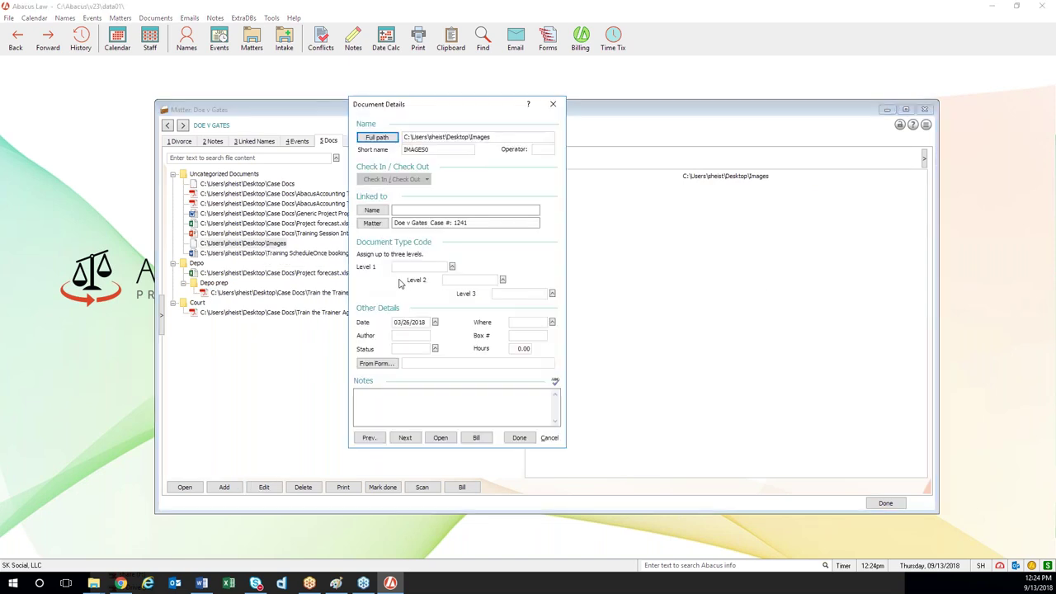
left_click(552, 104)
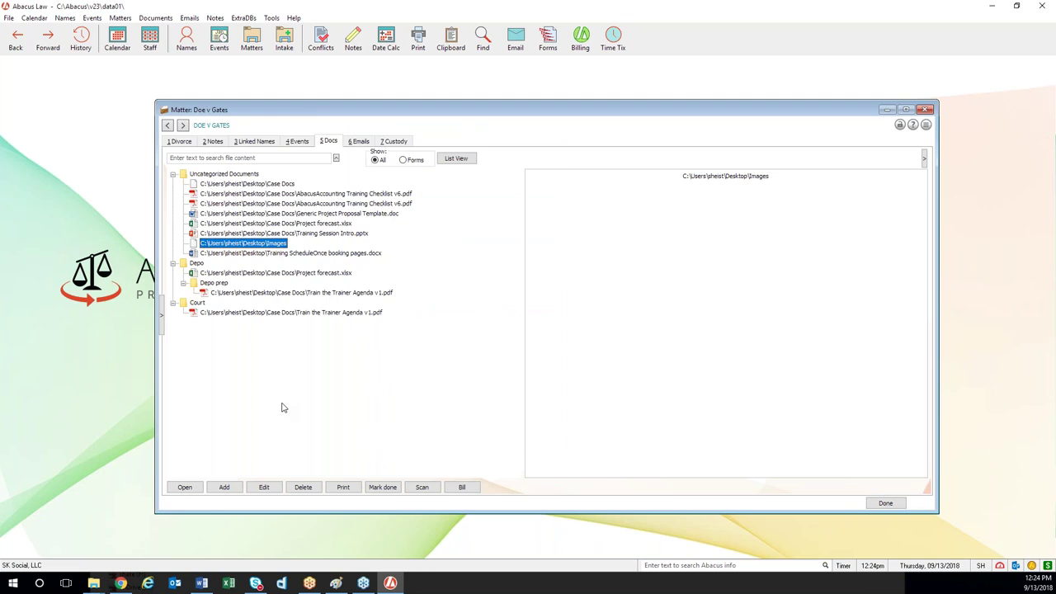
left_click(265, 488)
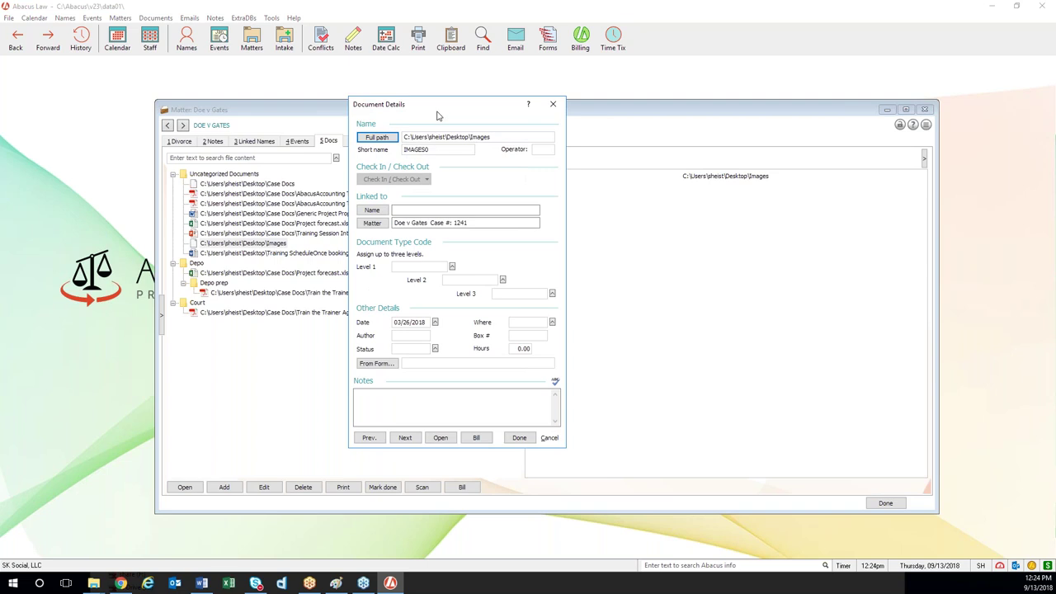
left_click(554, 105)
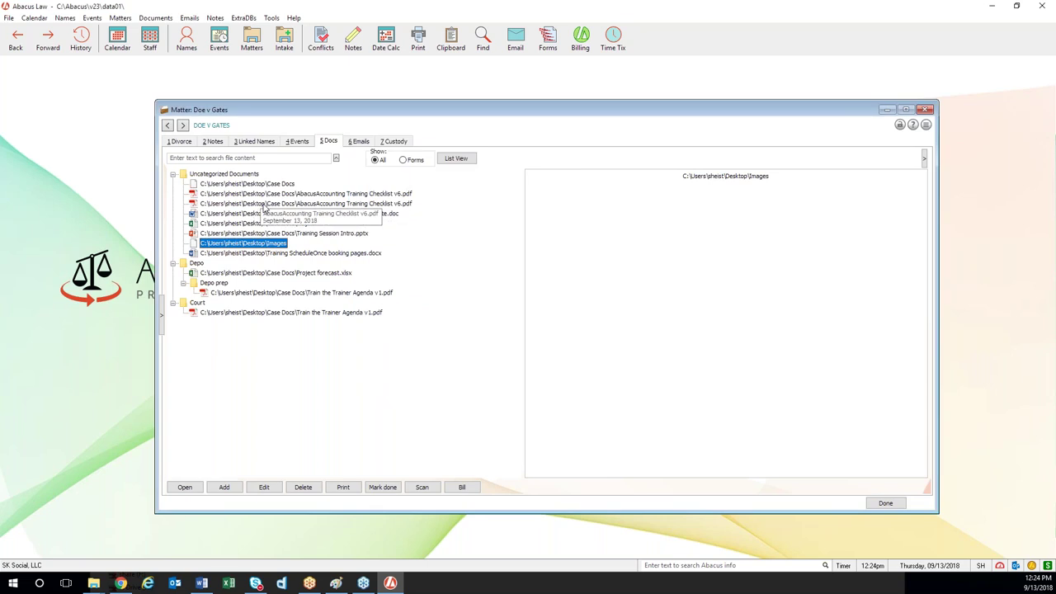
Step: Preview the second training checklist and the agenda copies in the Depo prep and Court folders, and close the matter
left_click(264, 204)
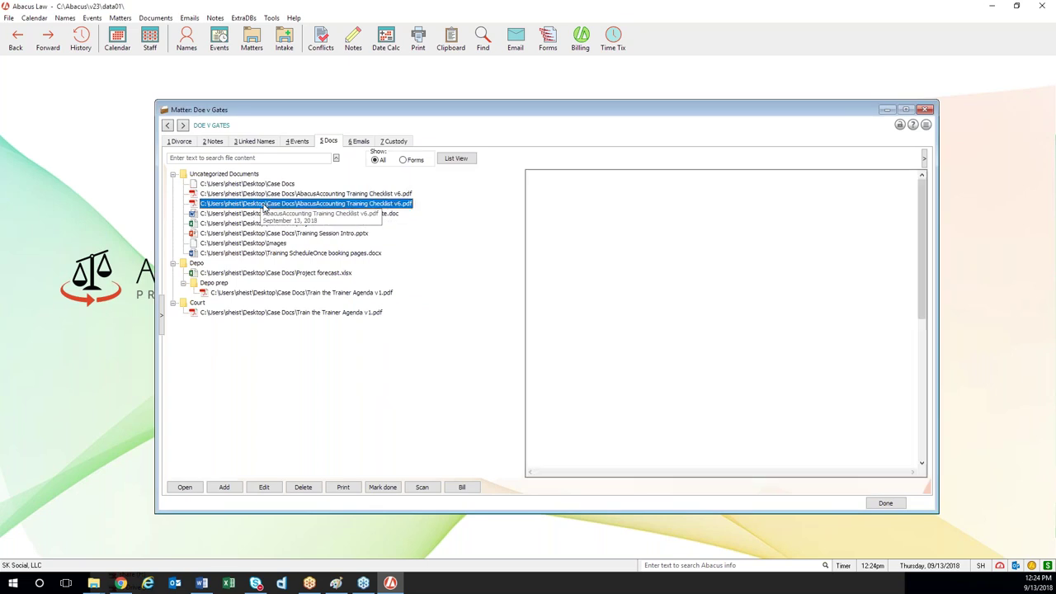
left_click(252, 293)
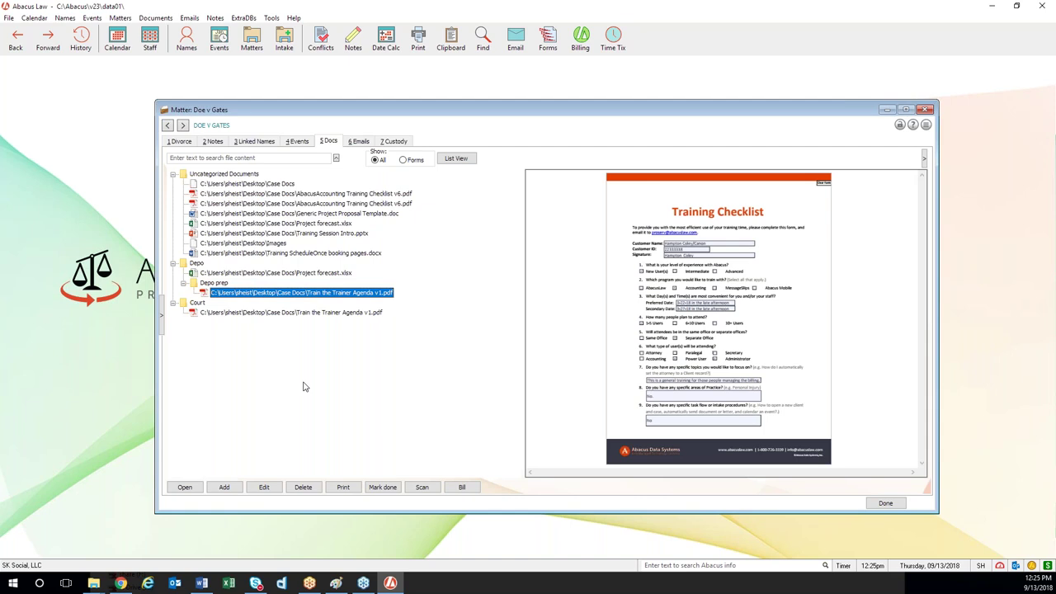
left_click(251, 313)
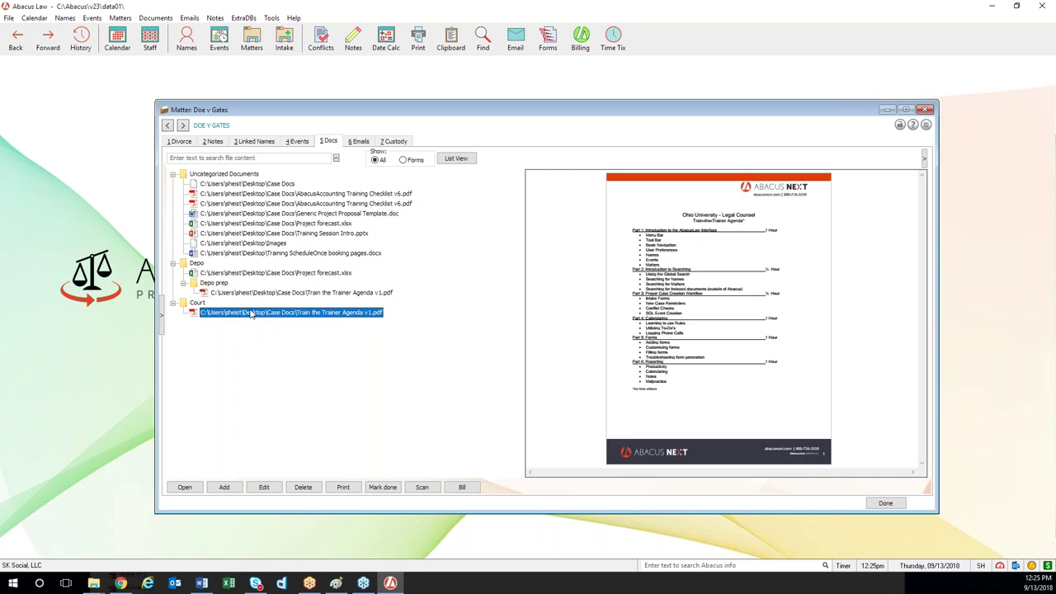
left_click(268, 294)
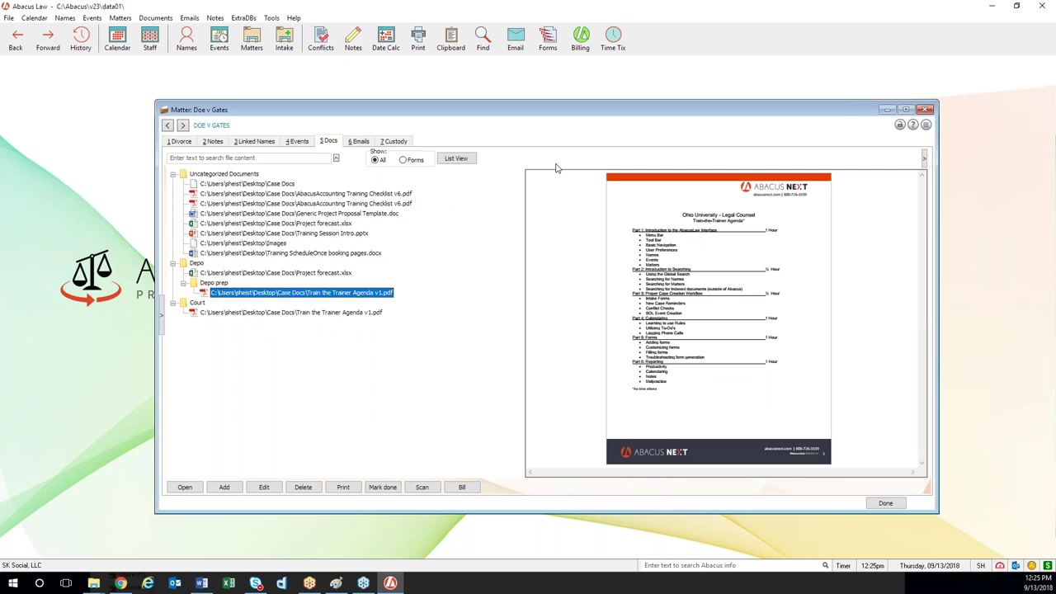
left_click(925, 109)
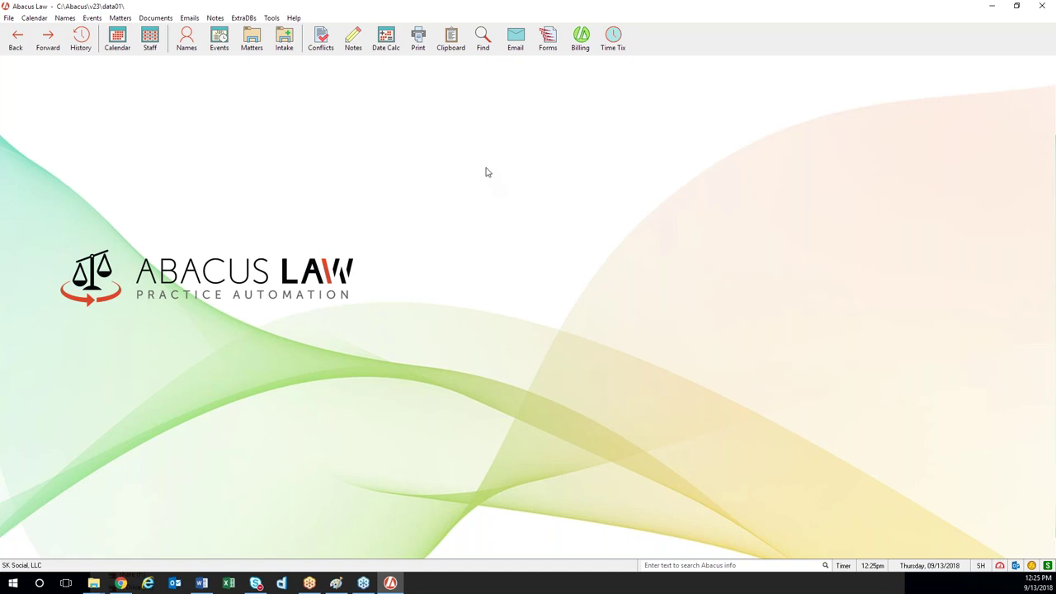
Step: View the technical support option and the additional PDF guides offered in the program's help, and leave without opening any
left_click(295, 18)
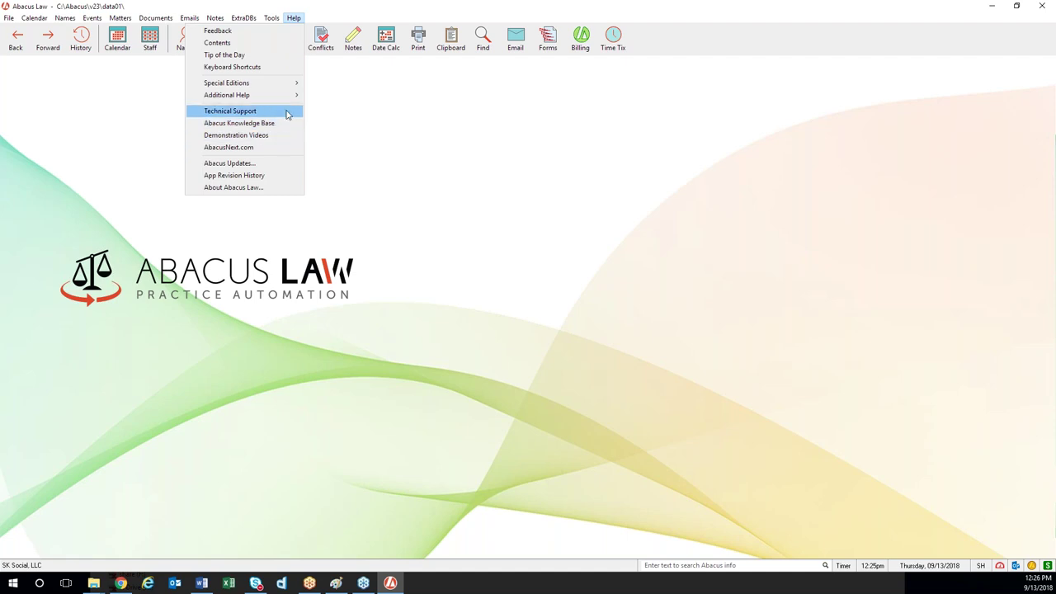
mouse_move(288, 98)
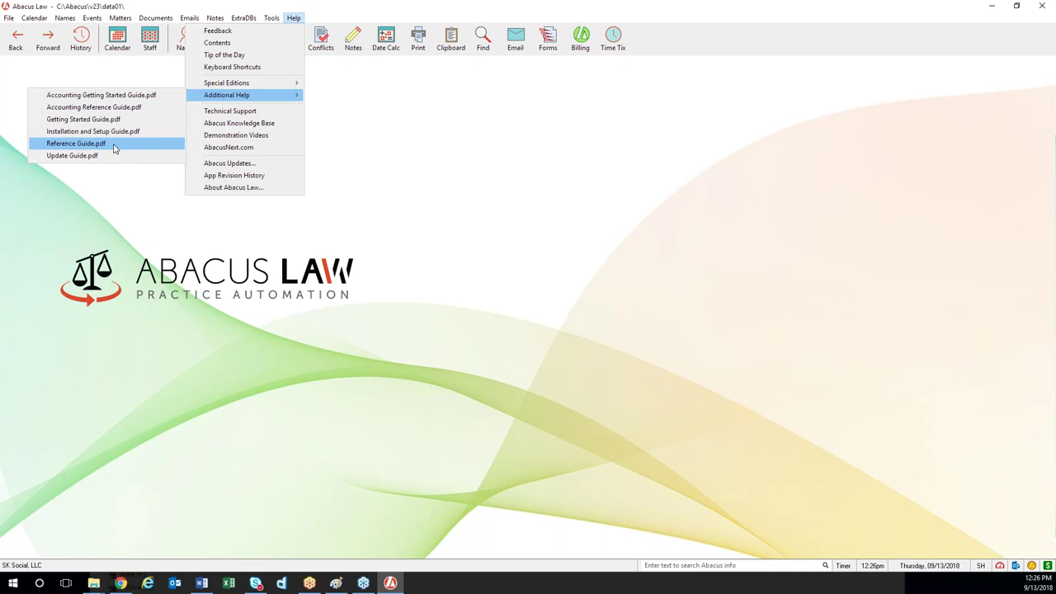
left_click(613, 246)
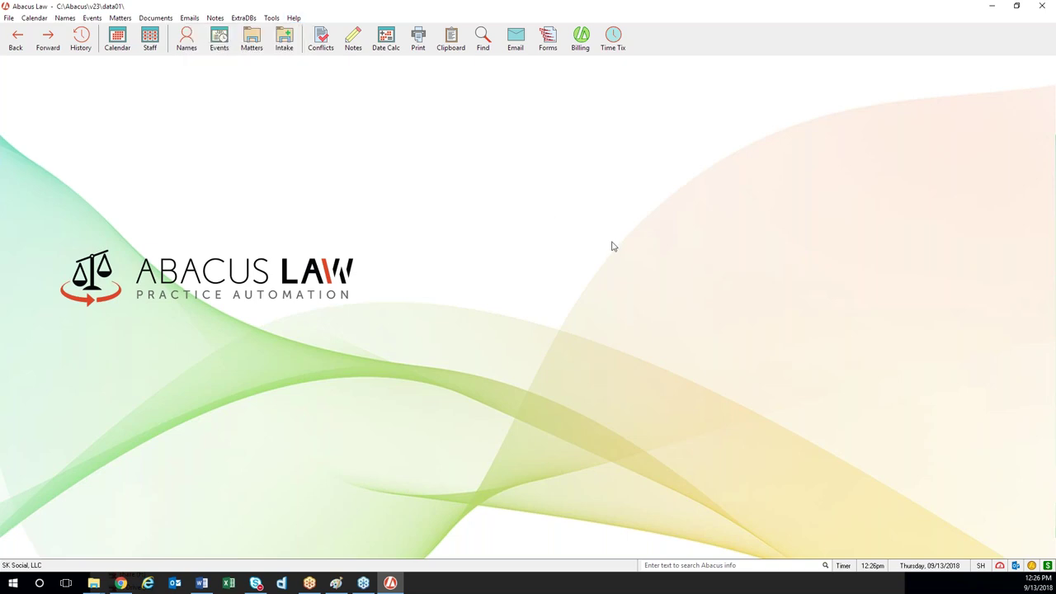